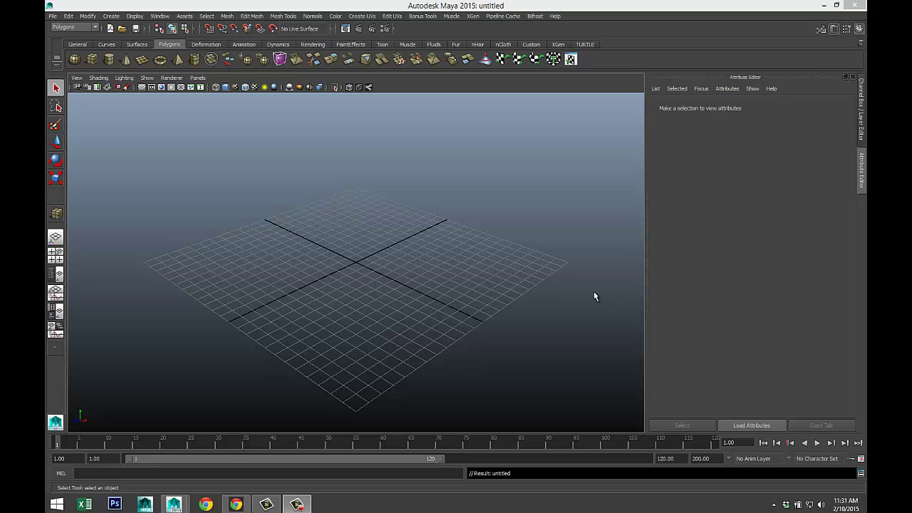
Create a large polygon cube about 10.8 units tall, centred roughly on the grid.
{"action": "mouse_move", "coordinate": [482, 309]}
{"action": "left_mouse_down", "text": "alt"}
{"action": "mouse_move", "coordinate": [489, 302]}
{"action": "mouse_move", "coordinate": [482, 307]}
{"action": "left_mouse_up", "text": "alt"}
{"action": "middle_click_drag", "start_coordinate": [482, 307], "coordinate": [476, 285], "text": "alt"}
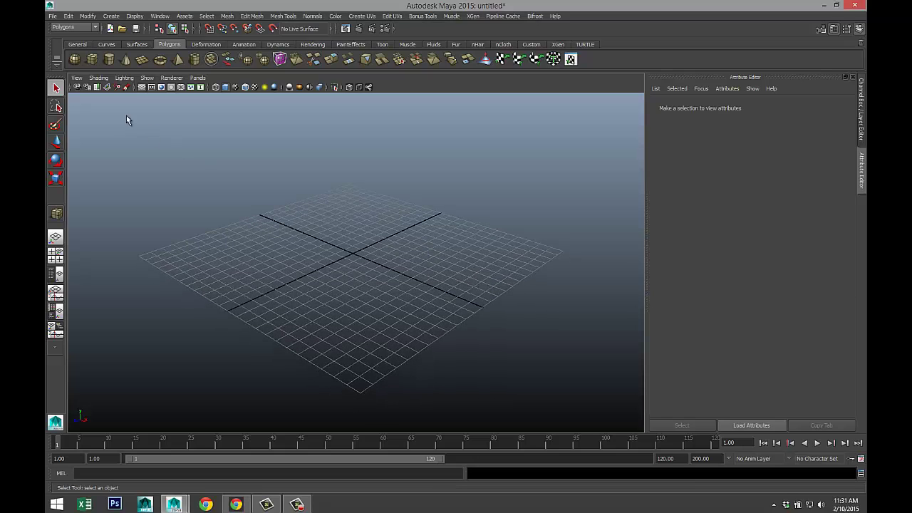
{"action": "left_click", "coordinate": [93, 61]}
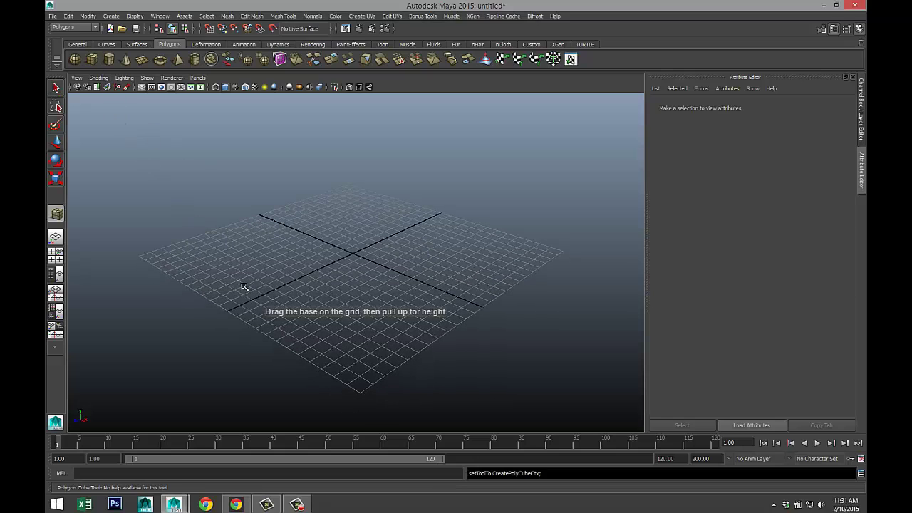
{"action": "left_click_drag", "start_coordinate": [217, 265], "coordinate": [481, 205]}
Extrude the cube's top face and scale it slightly inward to form a thin rim.
{"action": "right_click_drag", "start_coordinate": [372, 189], "coordinate": [374, 210]}
{"action": "left_click", "coordinate": [380, 188]}
{"action": "left_click", "coordinate": [380, 191]}
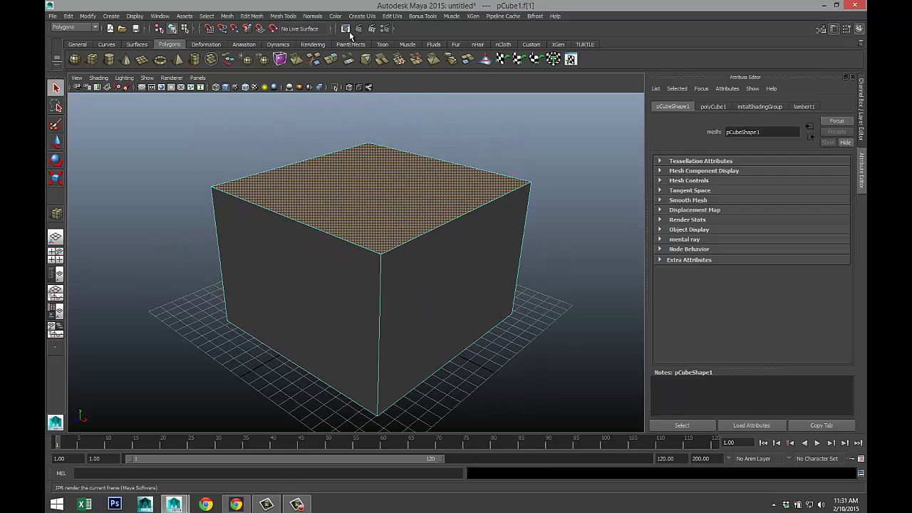
{"action": "left_click", "coordinate": [258, 16]}
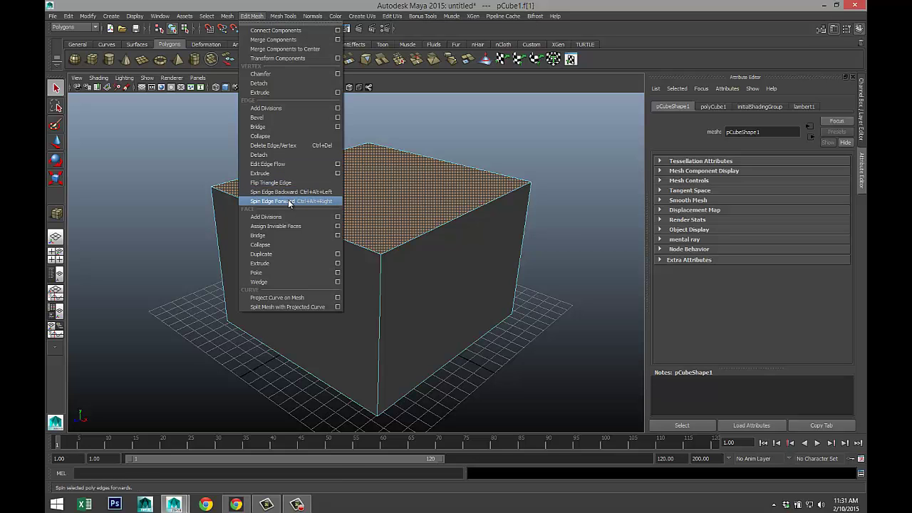
{"action": "left_click", "coordinate": [273, 264]}
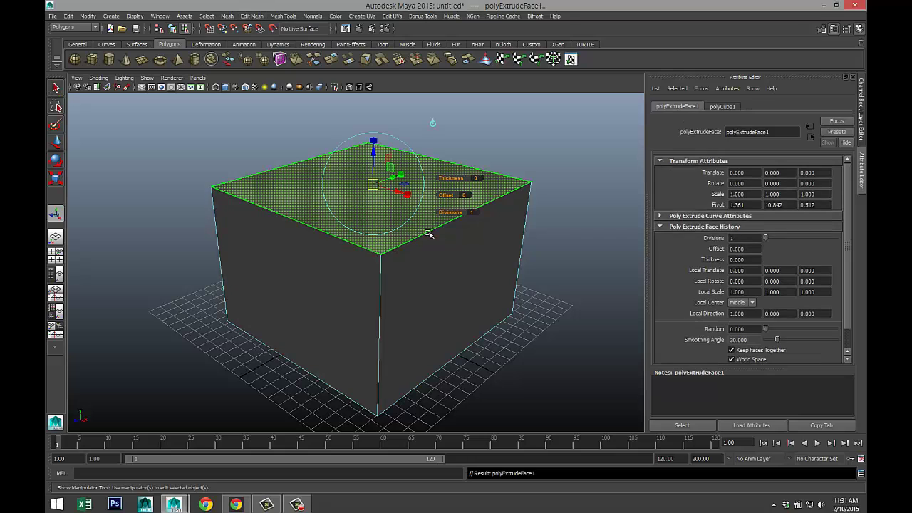
{"action": "left_click_drag", "start_coordinate": [374, 185], "coordinate": [361, 185]}
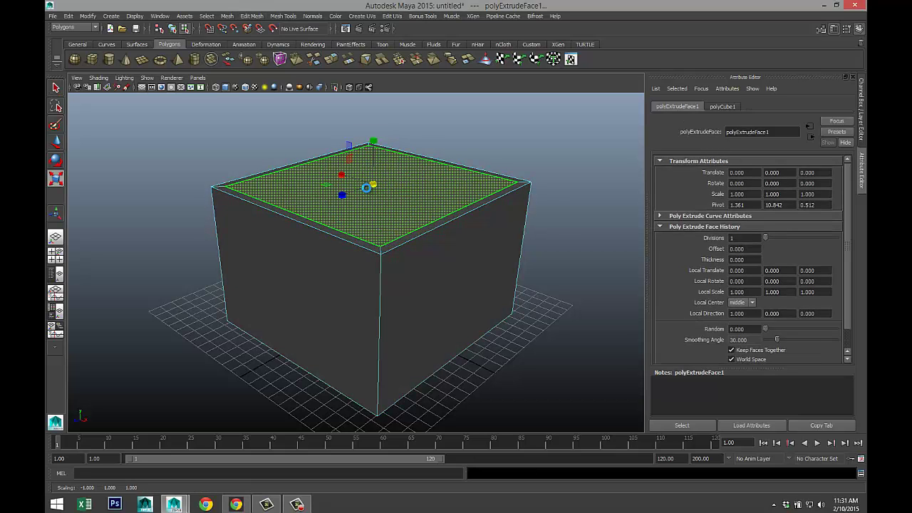
Extrude the inset top face again and lower it deep into the cube, leaving a thick floor.
{"action": "key", "text": "ctrl+e"}
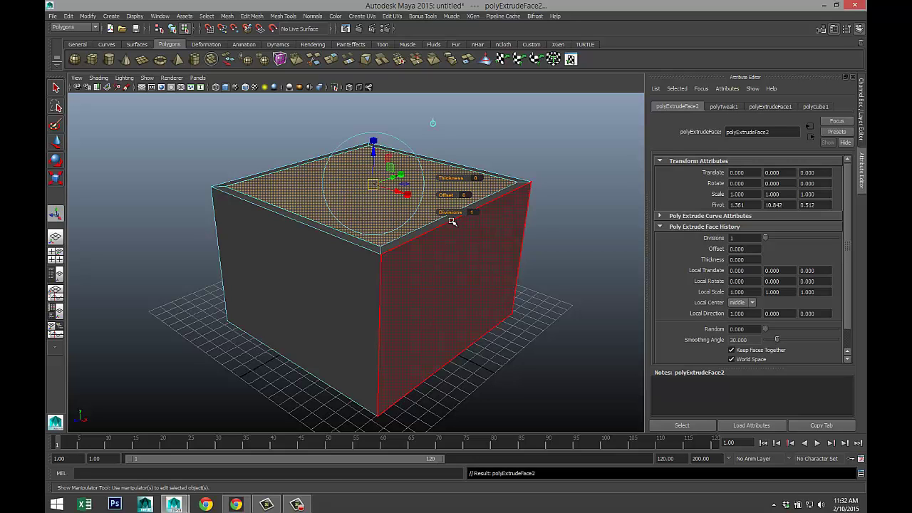
{"action": "key", "text": "w"}
{"action": "left_click_drag", "start_coordinate": [373, 137], "coordinate": [397, 251]}
{"action": "scroll", "coordinate": [504, 254], "scroll_direction": "down", "scroll_amount": 3}
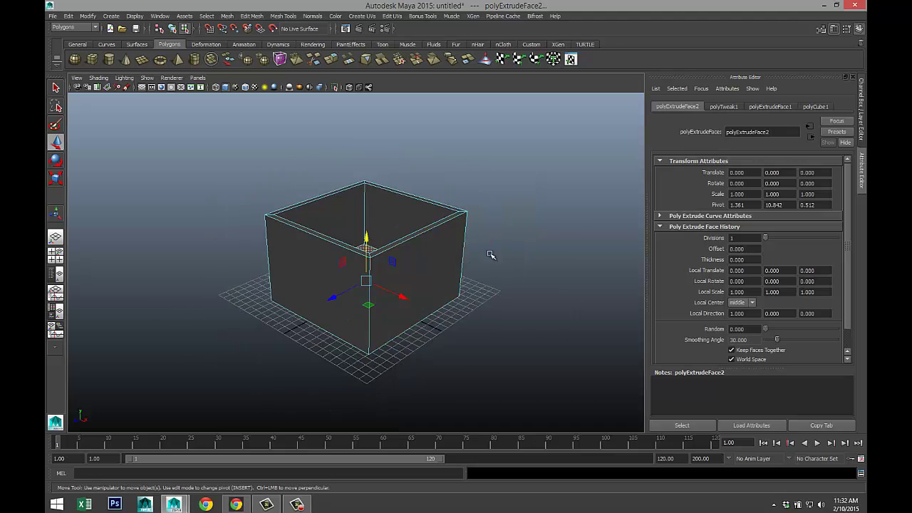
Create a second, smaller polygon cube on the ground beside the hollow box.
{"action": "left_click_drag", "start_coordinate": [503, 255], "coordinate": [524, 224], "text": "alt"}
{"action": "left_click", "coordinate": [506, 216]}
{"action": "left_click", "coordinate": [92, 59]}
{"action": "left_click_drag", "start_coordinate": [130, 307], "coordinate": [216, 281]}
In a wireframe top view, move the second cube inside the box against two adjoining inner walls.
{"action": "key", "text": "w"}
{"action": "key", "text": "space"}
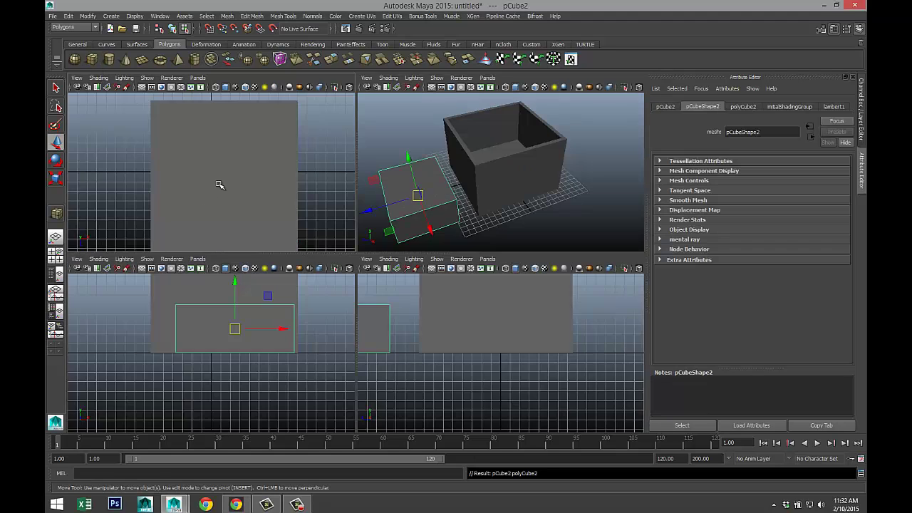
{"action": "key", "text": "space"}
{"action": "key", "text": "4"}
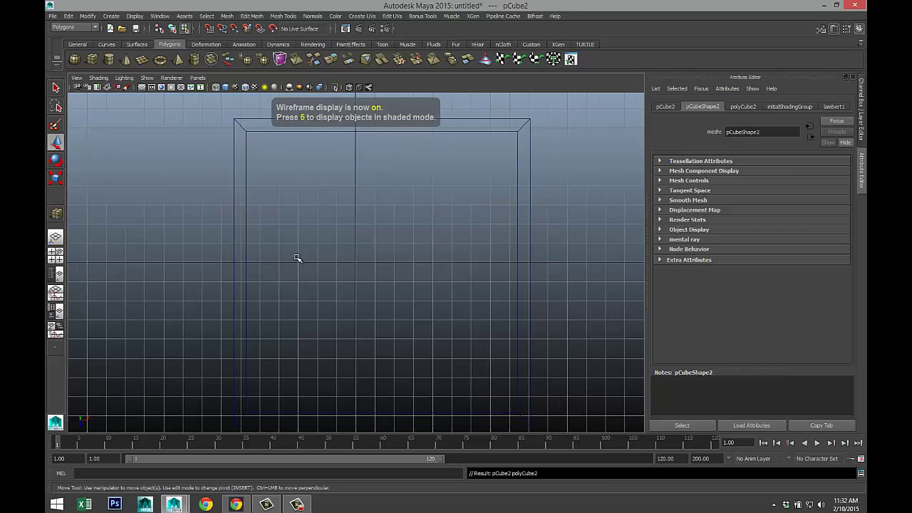
{"action": "scroll", "coordinate": [304, 265], "scroll_direction": "down", "scroll_amount": 5}
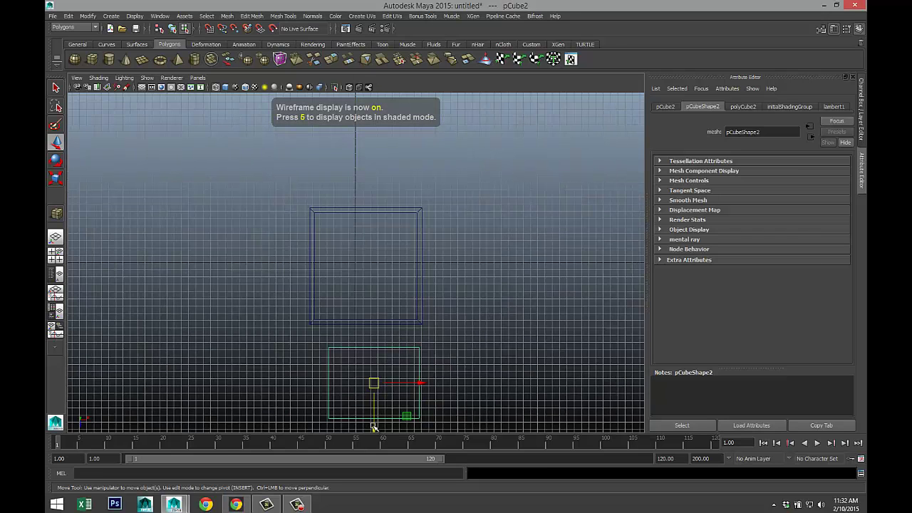
{"action": "left_click_drag", "start_coordinate": [373, 426], "coordinate": [357, 295]}
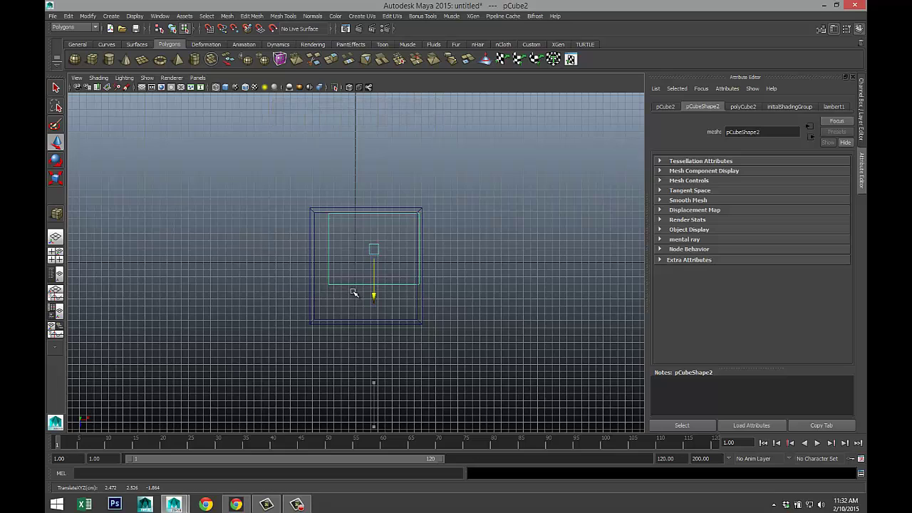
{"action": "left_click_drag", "start_coordinate": [422, 251], "coordinate": [407, 251]}
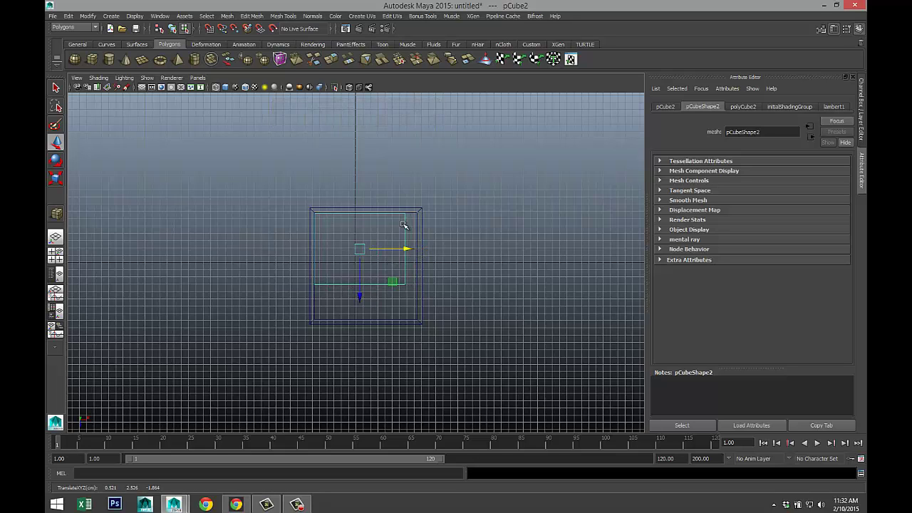
Move the second cube's vertices along its two free sides outward to meet the box's remaining inner walls.
{"action": "right_click_drag", "start_coordinate": [405, 225], "coordinate": [368, 226]}
{"action": "left_click_drag", "start_coordinate": [392, 198], "coordinate": [428, 287]}
{"action": "left_click_drag", "start_coordinate": [452, 249], "coordinate": [465, 247]}
{"action": "left_click_drag", "start_coordinate": [303, 274], "coordinate": [367, 364]}
In a wireframe side view, raise the whole inner cube until its base sits on the box's inner floor.
{"action": "left_click", "coordinate": [56, 257]}
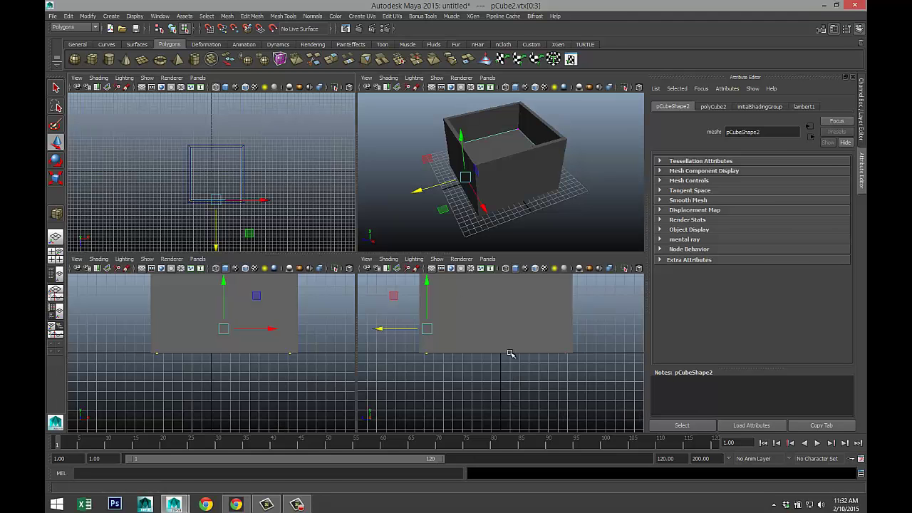
{"action": "key", "text": "space"}
{"action": "key", "text": "4"}
{"action": "scroll", "coordinate": [385, 335], "scroll_direction": "down", "scroll_amount": 4}
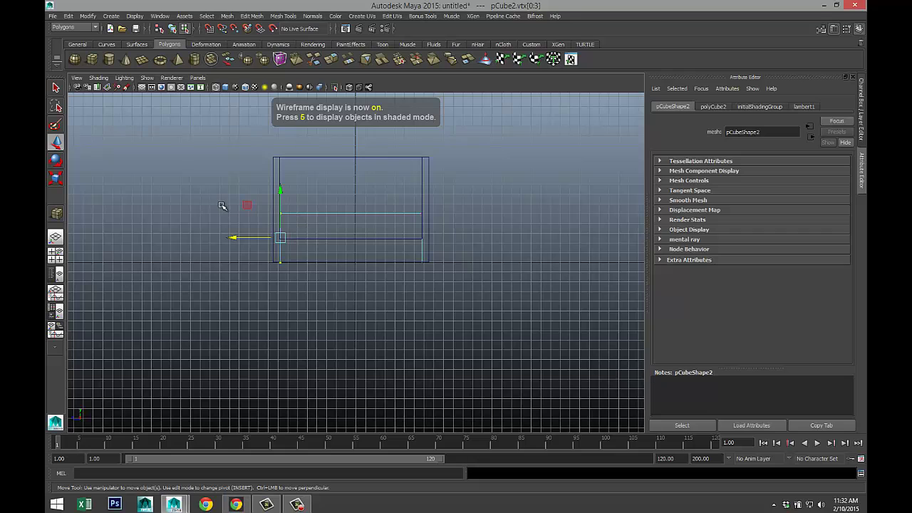
{"action": "left_click", "coordinate": [222, 206]}
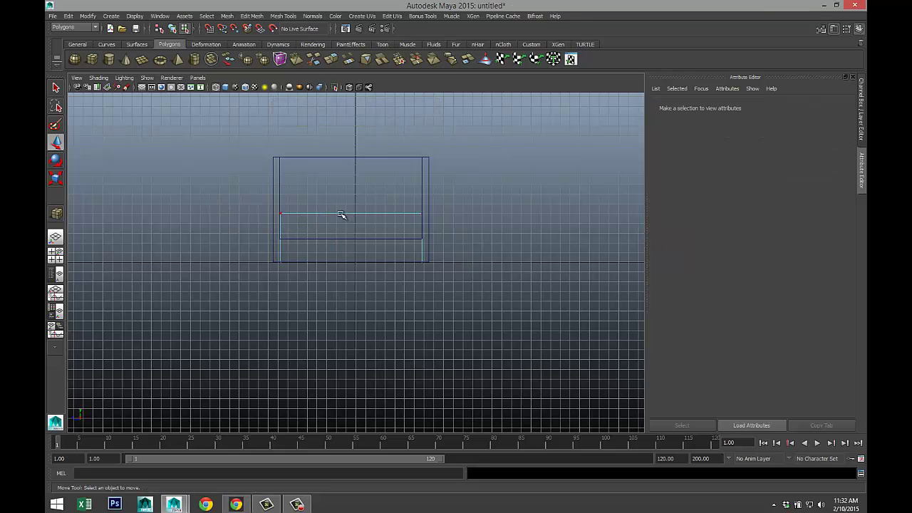
{"action": "mouse_move", "coordinate": [342, 215]}
{"action": "right_mouse_down"}
{"action": "mouse_move", "coordinate": [383, 202]}
{"action": "mouse_move", "coordinate": [356, 212]}
{"action": "right_mouse_up"}
{"action": "left_click", "coordinate": [356, 212]}
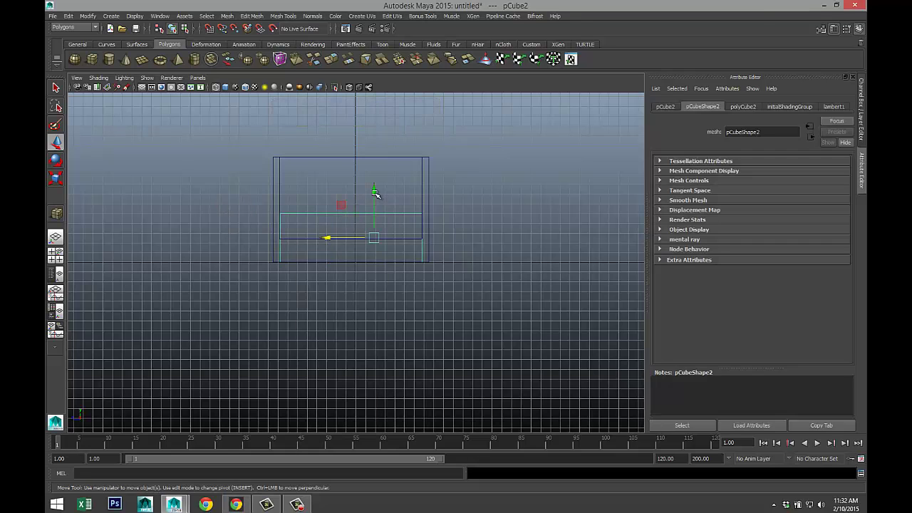
{"action": "left_click_drag", "start_coordinate": [375, 192], "coordinate": [376, 168]}
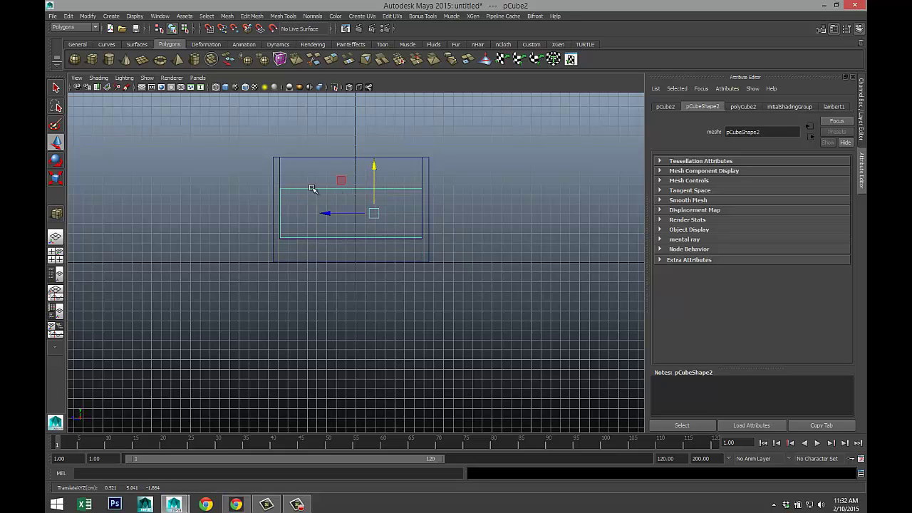
Raise the inner cube's top vertices to a little below the box's rim.
{"action": "right_click_drag", "start_coordinate": [312, 189], "coordinate": [275, 190]}
{"action": "left_click_drag", "start_coordinate": [264, 172], "coordinate": [464, 208]}
{"action": "left_click_drag", "start_coordinate": [350, 144], "coordinate": [349, 126]}
Return to the perspective view and select the inner cube as a whole object.
{"action": "left_click", "coordinate": [55, 254]}
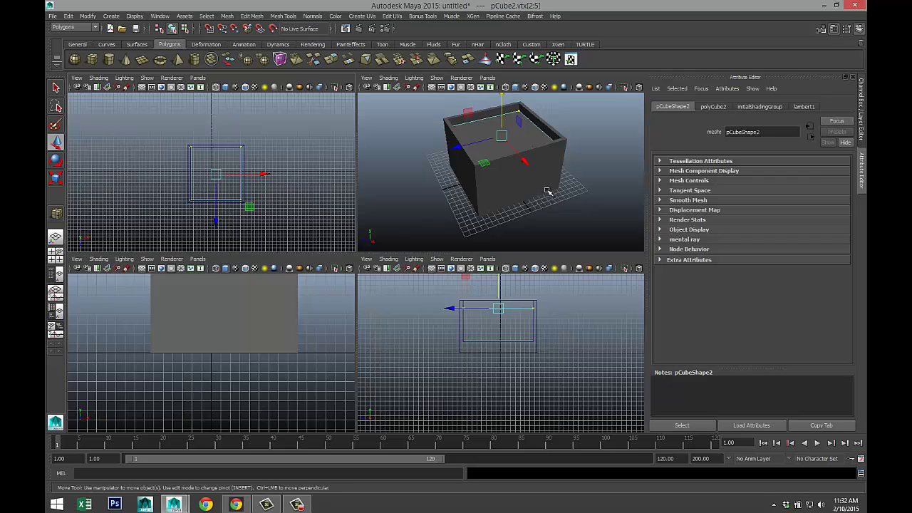
{"action": "key", "text": "space"}
{"action": "scroll", "coordinate": [512, 215], "scroll_direction": "up", "scroll_amount": 3}
{"action": "left_click_drag", "start_coordinate": [493, 246], "coordinate": [461, 236], "text": "alt"}
{"action": "left_click", "coordinate": [466, 247]}
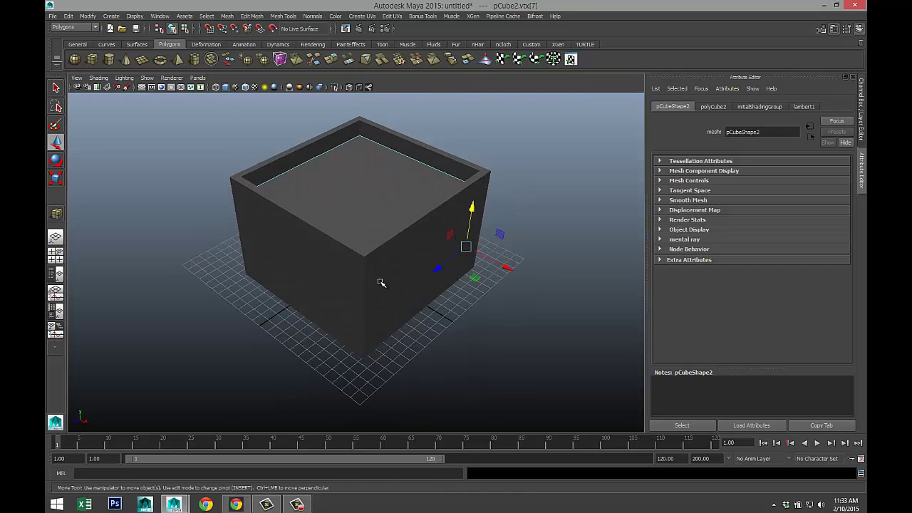
{"action": "right_click_drag", "start_coordinate": [381, 283], "coordinate": [418, 261]}
{"action": "left_click", "coordinate": [363, 264]}
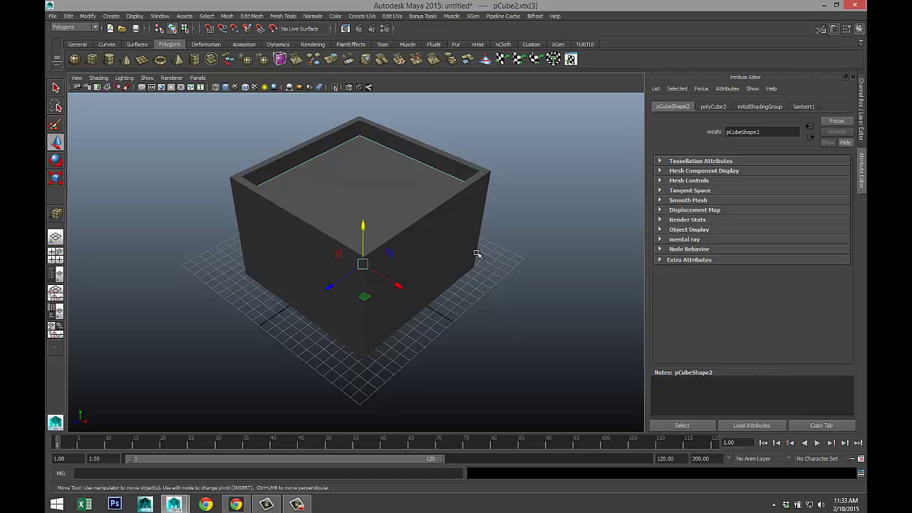
{"action": "key", "text": "F8"}
{"action": "left_click_drag", "start_coordinate": [526, 302], "coordinate": [395, 167], "text": "alt"}
{"action": "key", "text": "F8"}
{"action": "scroll", "coordinate": [484, 302], "scroll_direction": "down", "scroll_amount": 3}
{"action": "scroll", "coordinate": [484, 303], "scroll_direction": "up", "scroll_amount": 5}
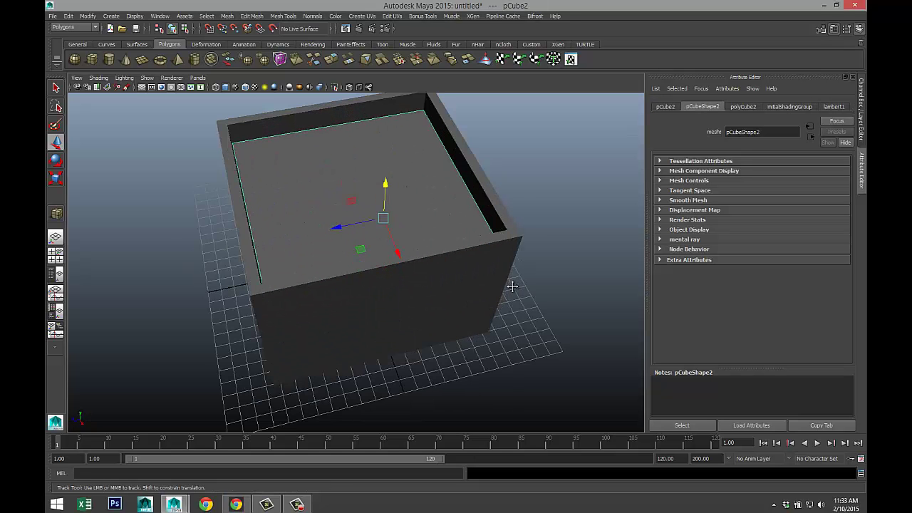
{"action": "left_click_drag", "start_coordinate": [513, 289], "coordinate": [515, 306], "text": "alt"}
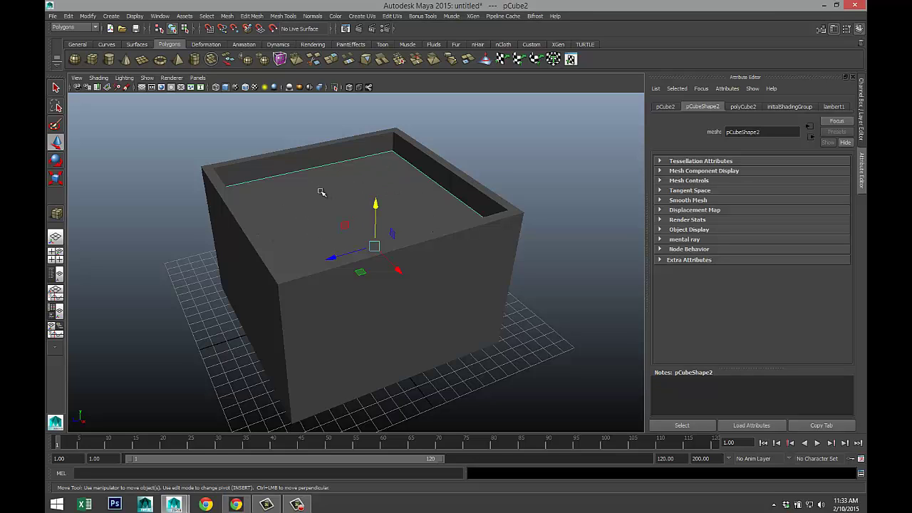
Create a Bifrost liquid from the selected inner cube and inspect its particles inside the box.
{"action": "left_click", "coordinate": [536, 16]}
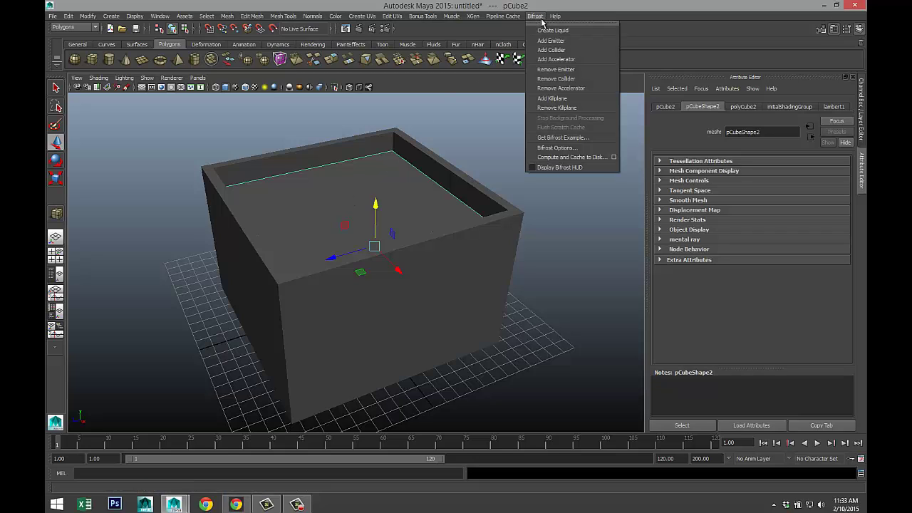
{"action": "left_click", "coordinate": [578, 30]}
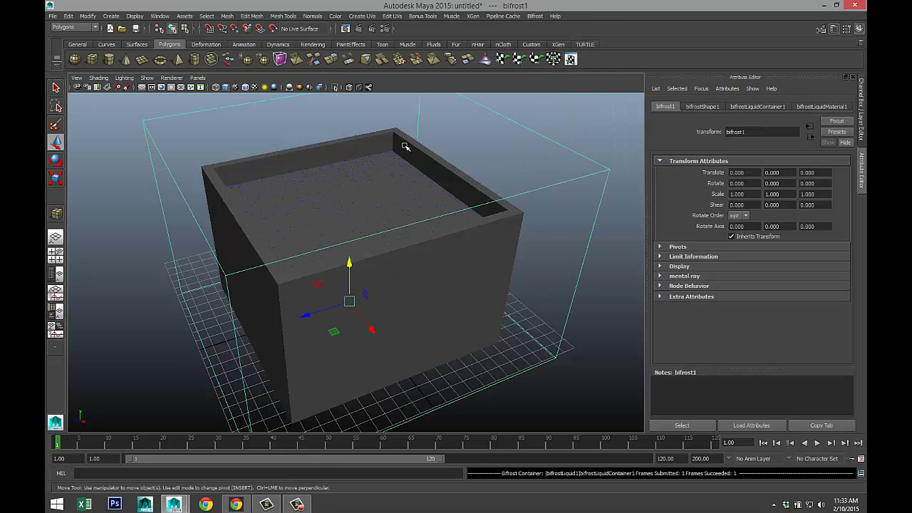
{"action": "scroll", "coordinate": [375, 245], "scroll_direction": "up", "scroll_amount": 6}
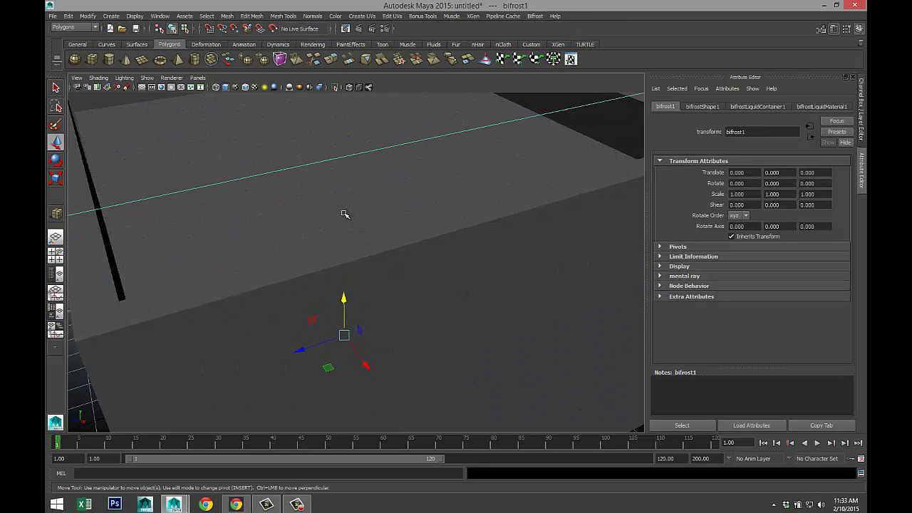
{"action": "scroll", "coordinate": [344, 214], "scroll_direction": "down", "scroll_amount": 4}
{"action": "scroll", "coordinate": [345, 248], "scroll_direction": "down", "scroll_amount": 3}
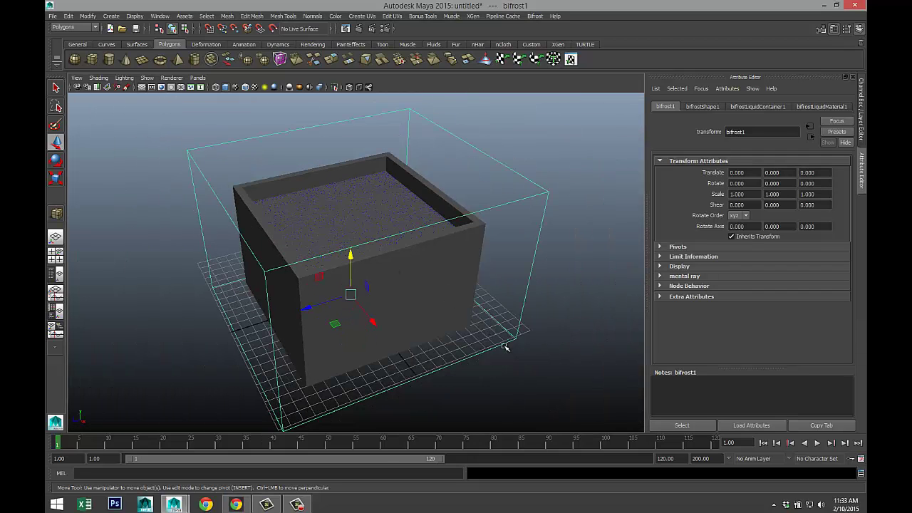
{"action": "left_click_drag", "start_coordinate": [508, 351], "coordinate": [504, 340], "text": "alt"}
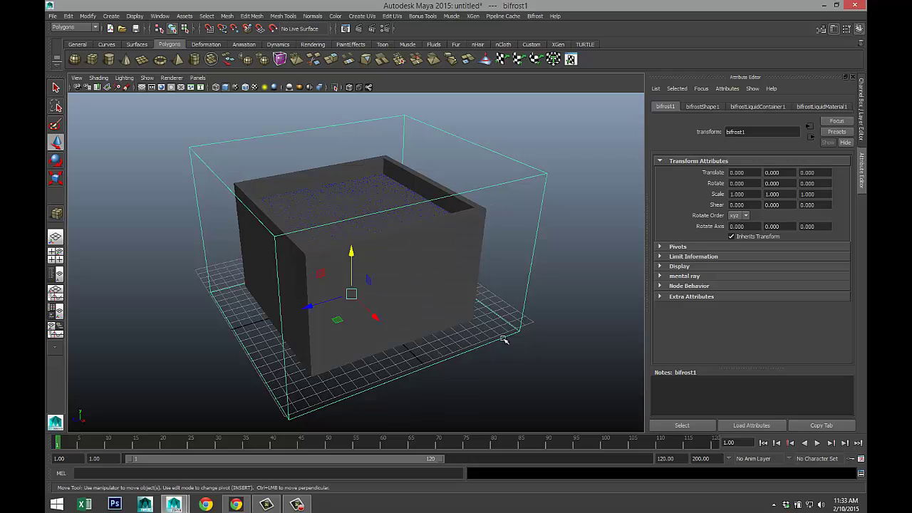
Add the outer box to the Bifrost liquid as a collider and clear the selection.
{"action": "left_click", "coordinate": [477, 232]}
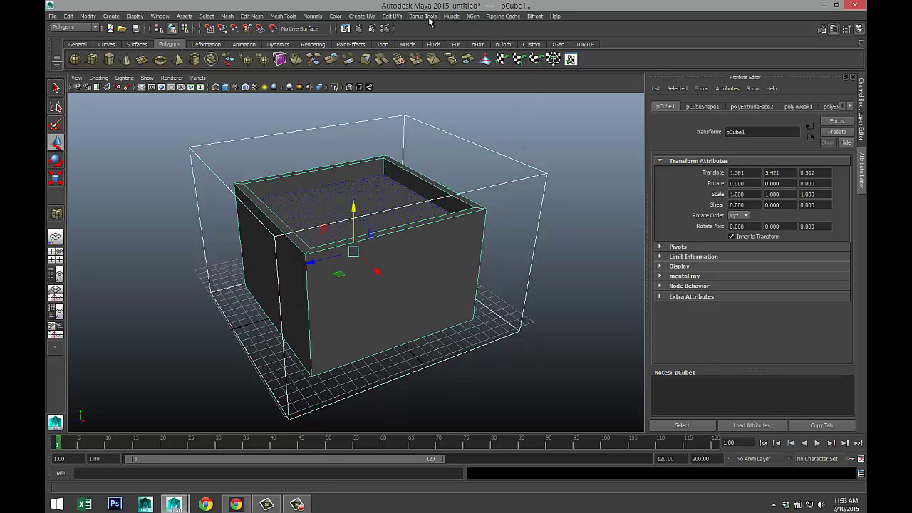
{"action": "left_click", "coordinate": [535, 16]}
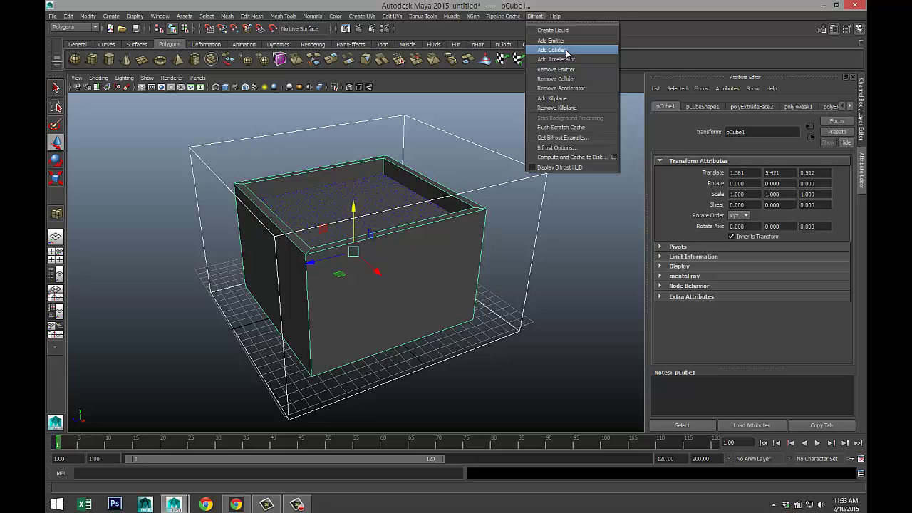
{"action": "left_click", "coordinate": [566, 51]}
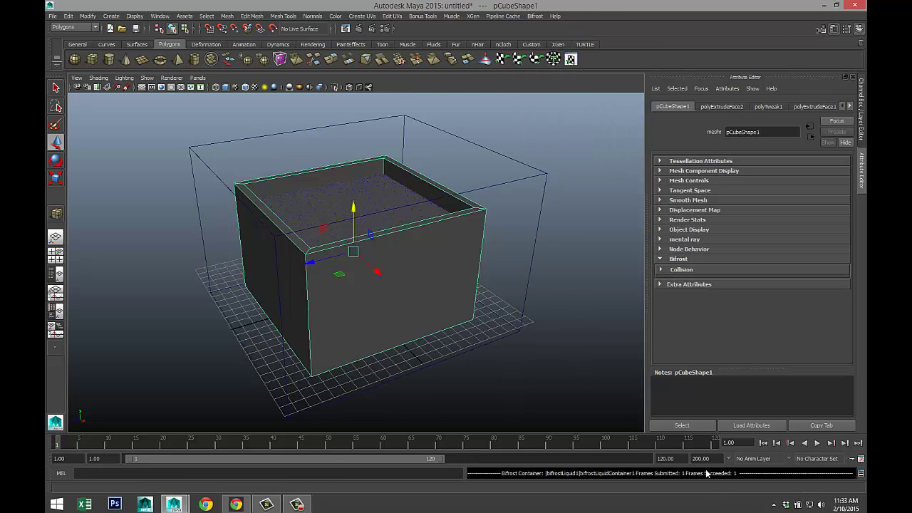
{"action": "scroll", "coordinate": [503, 321], "scroll_direction": "down", "scroll_amount": 2}
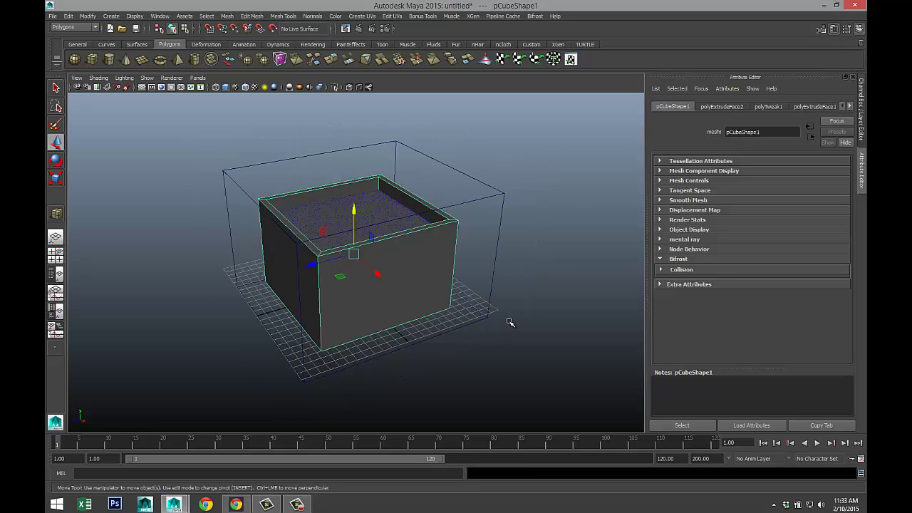
{"action": "mouse_move", "coordinate": [510, 323]}
{"action": "left_mouse_down", "text": "alt"}
{"action": "mouse_move", "coordinate": [480, 332]}
{"action": "mouse_move", "coordinate": [498, 324]}
{"action": "left_mouse_up", "text": "alt"}
{"action": "left_click", "coordinate": [499, 324]}
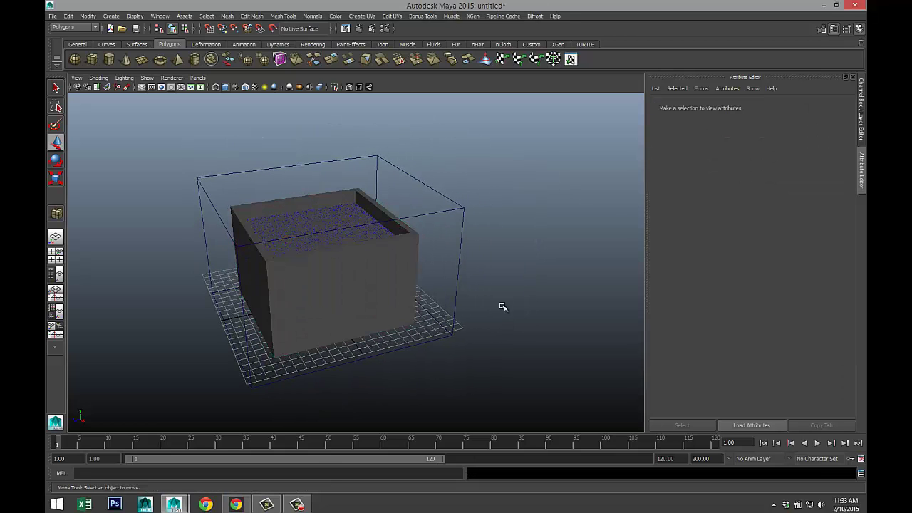
{"action": "mouse_move", "coordinate": [484, 202]}
{"action": "left_mouse_down", "text": "alt"}
{"action": "mouse_move", "coordinate": [485, 218]}
{"action": "mouse_move", "coordinate": [487, 210]}
{"action": "left_mouse_up", "text": "alt"}
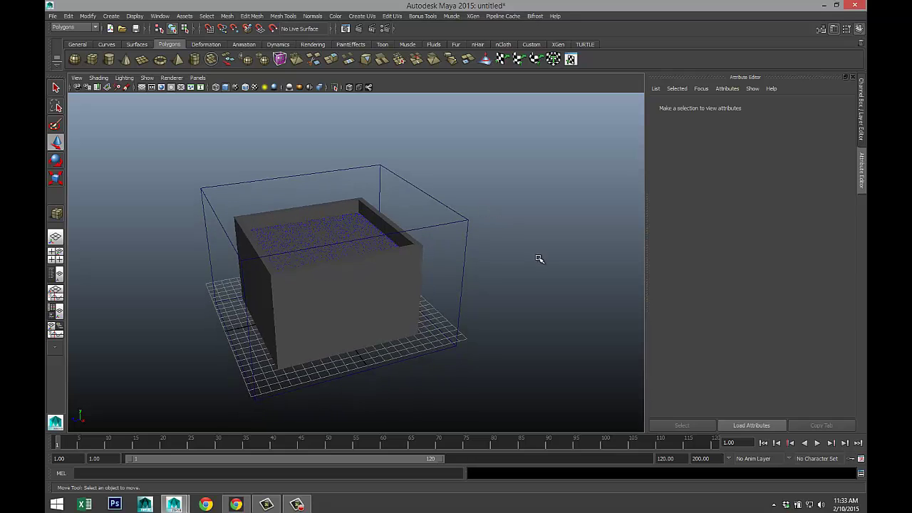
{"action": "scroll", "coordinate": [539, 260], "scroll_direction": "up", "scroll_amount": 2}
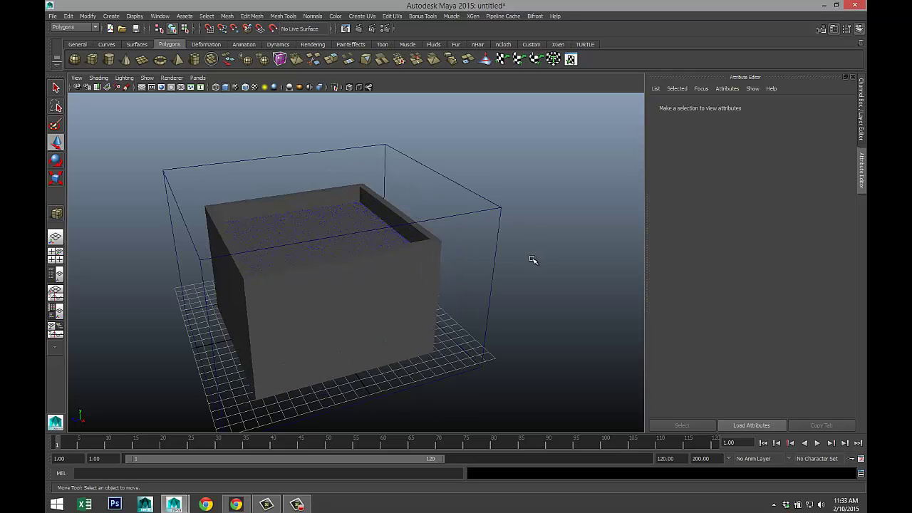
Create a polygon sphere beside the box and raise it above the box to a height of about 25.5.
{"action": "scroll", "coordinate": [235, 212], "scroll_direction": "down", "scroll_amount": 5}
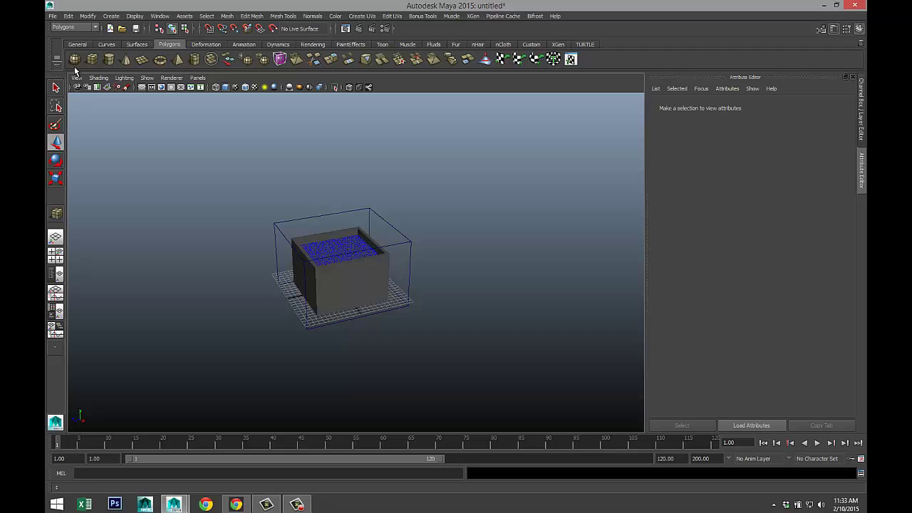
{"action": "left_click", "coordinate": [74, 59]}
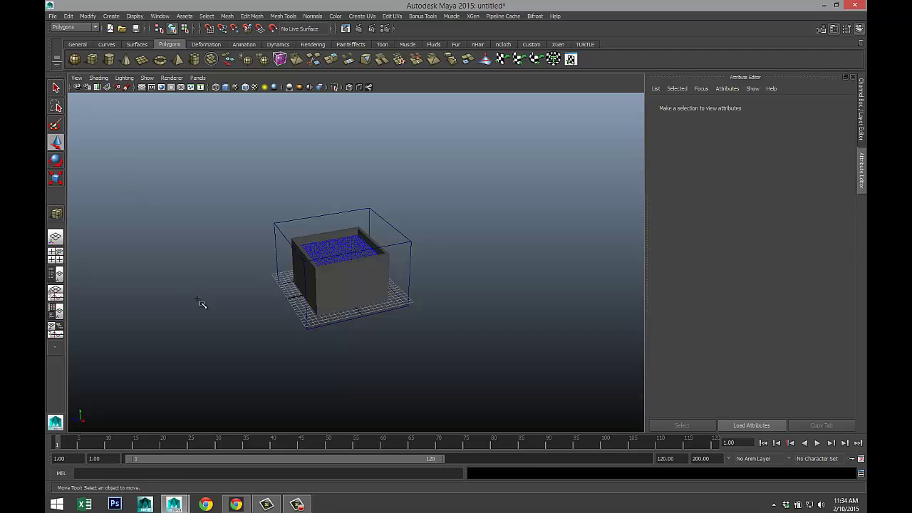
{"action": "left_click", "coordinate": [246, 357]}
{"action": "left_click_drag", "start_coordinate": [218, 308], "coordinate": [201, 153]}
{"action": "left_click_drag", "start_coordinate": [161, 229], "coordinate": [299, 229]}
Center the sphere over the box in the top view at about X 1.4, Z 0.6, and check it from the side.
{"action": "left_click", "coordinate": [55, 254]}
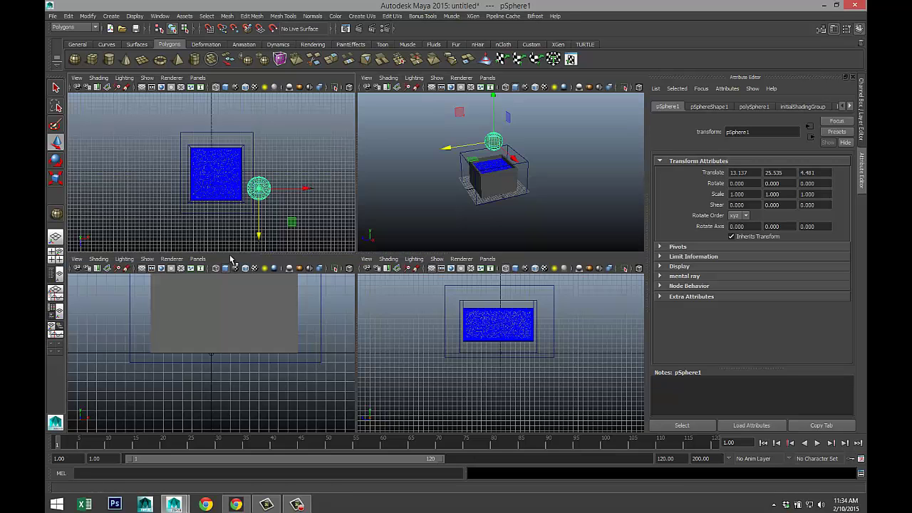
{"action": "key", "text": "space"}
{"action": "left_click_drag", "start_coordinate": [500, 297], "coordinate": [413, 298]}
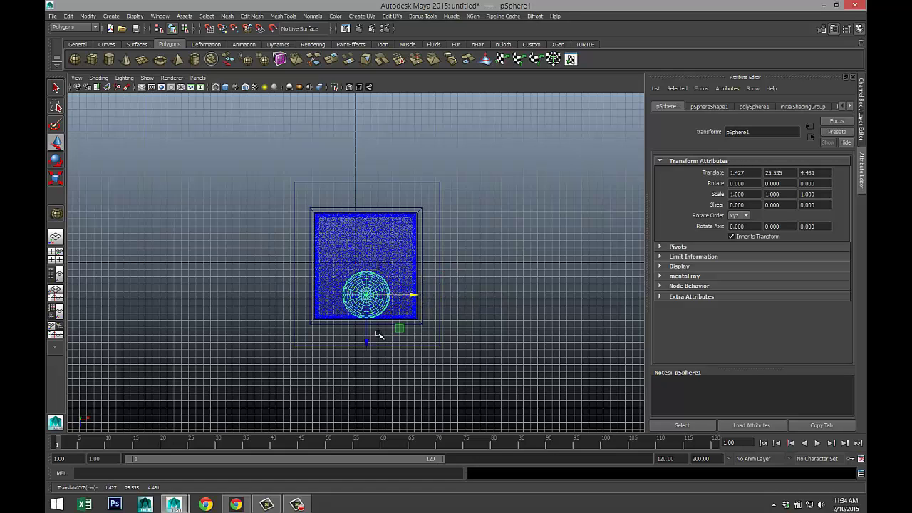
{"action": "left_click_drag", "start_coordinate": [368, 340], "coordinate": [365, 317]}
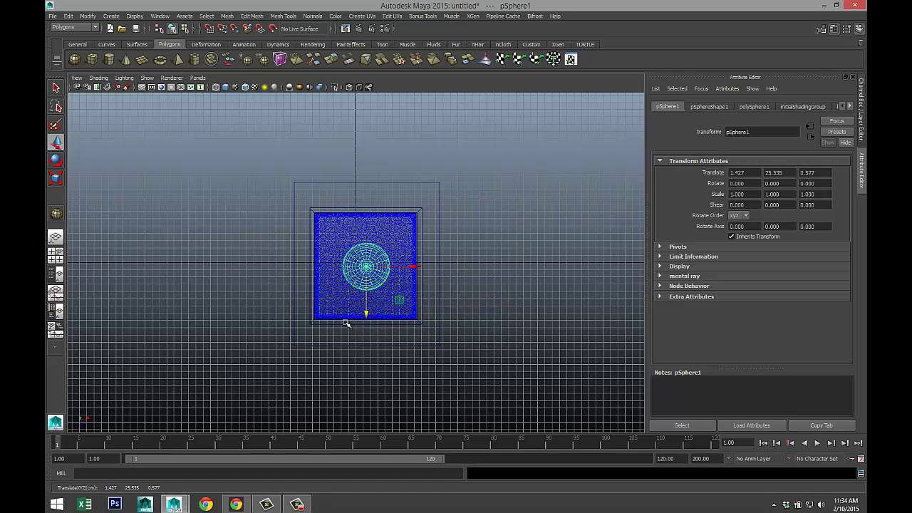
{"action": "left_click", "coordinate": [55, 254]}
{"action": "key", "text": "space"}
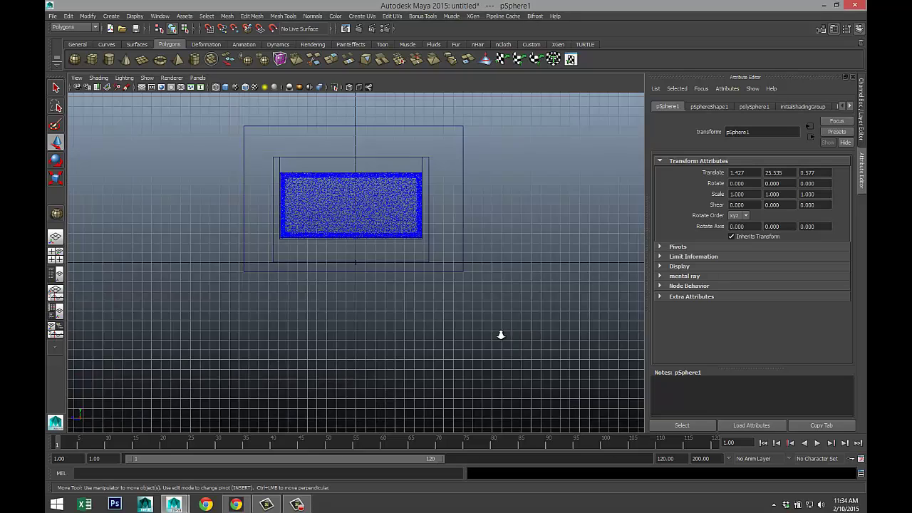
{"action": "scroll", "coordinate": [418, 275], "scroll_direction": "down", "scroll_amount": 2}
{"action": "scroll", "coordinate": [370, 188], "scroll_direction": "down", "scroll_amount": 1}
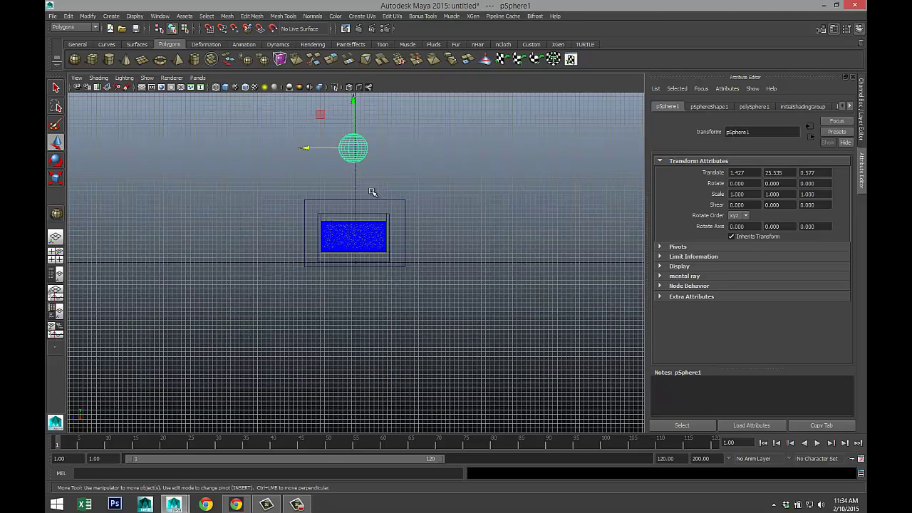
Return to the perspective view and add the sphere to the Bifrost liquid as a collider, then clear the selection.
{"action": "left_click", "coordinate": [55, 255]}
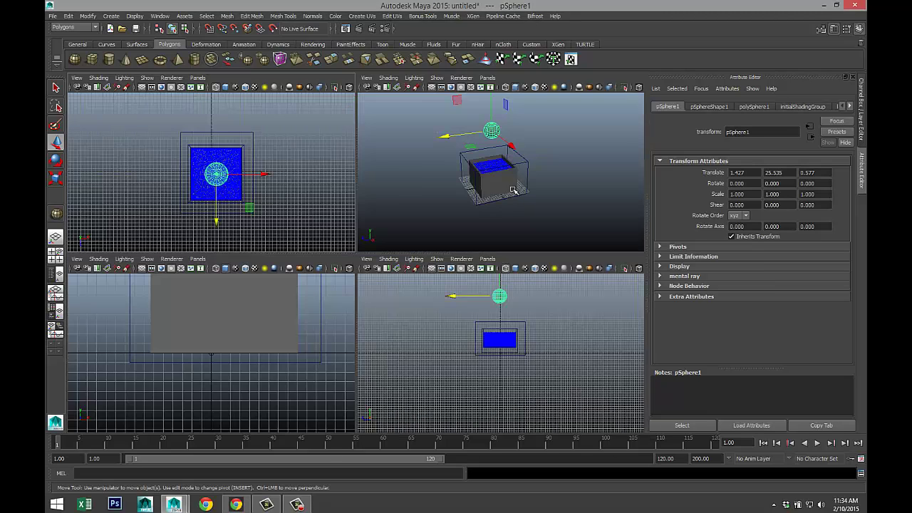
{"action": "key", "text": "space"}
{"action": "left_click_drag", "start_coordinate": [499, 218], "coordinate": [498, 243], "text": "alt"}
{"action": "scroll", "coordinate": [491, 252], "scroll_direction": "up", "scroll_amount": 2}
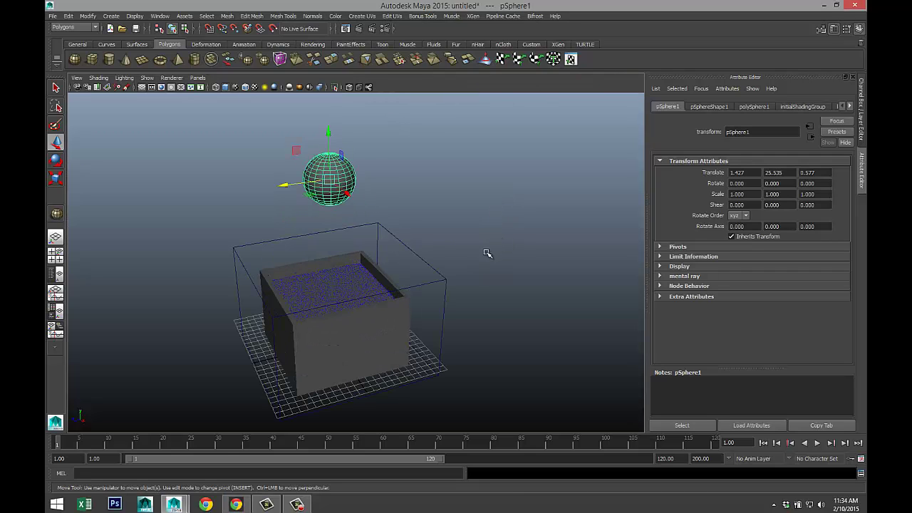
{"action": "left_click", "coordinate": [432, 269]}
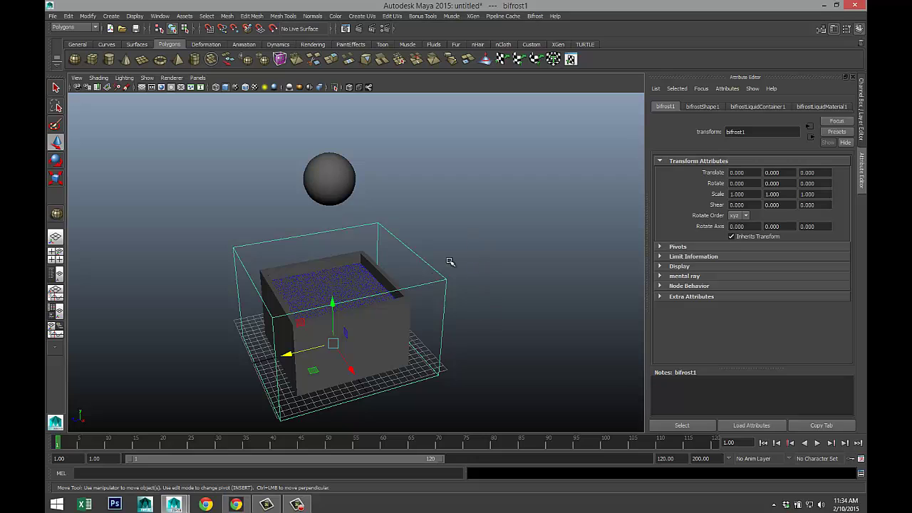
{"action": "left_click", "coordinate": [340, 174]}
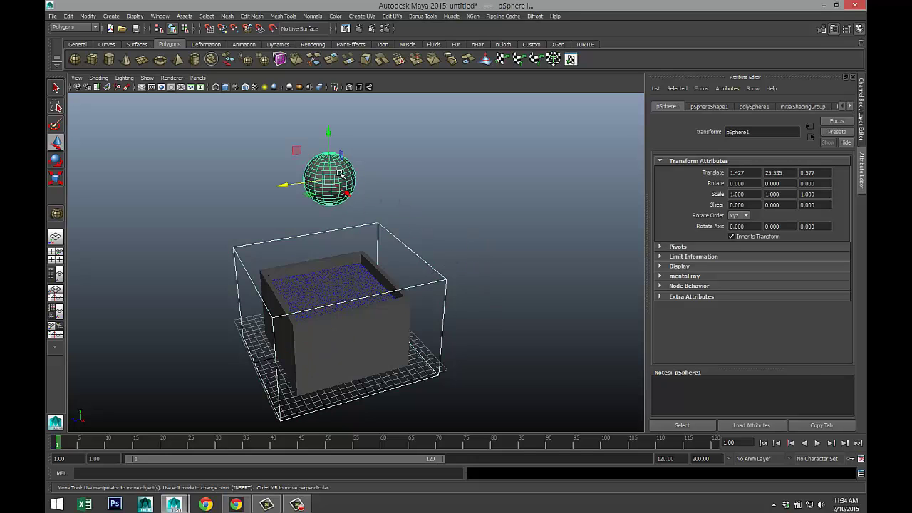
{"action": "left_click", "coordinate": [536, 17]}
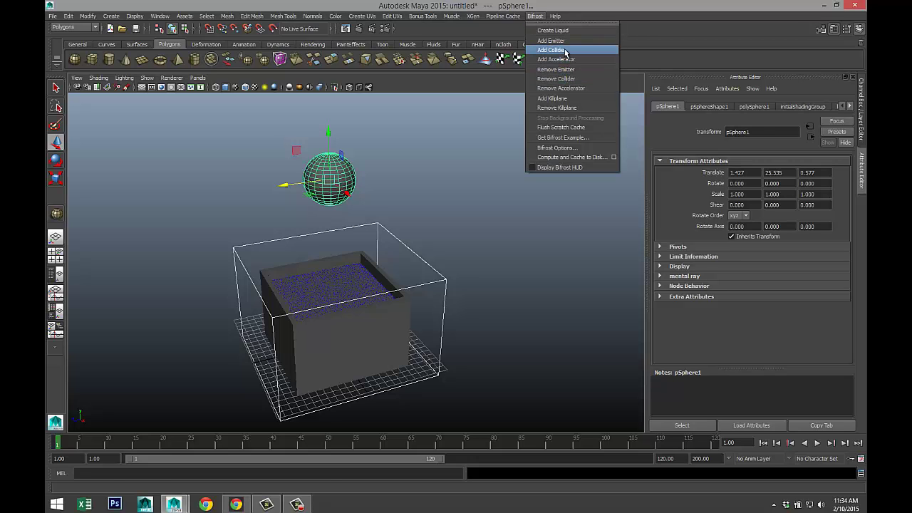
{"action": "left_click", "coordinate": [566, 51]}
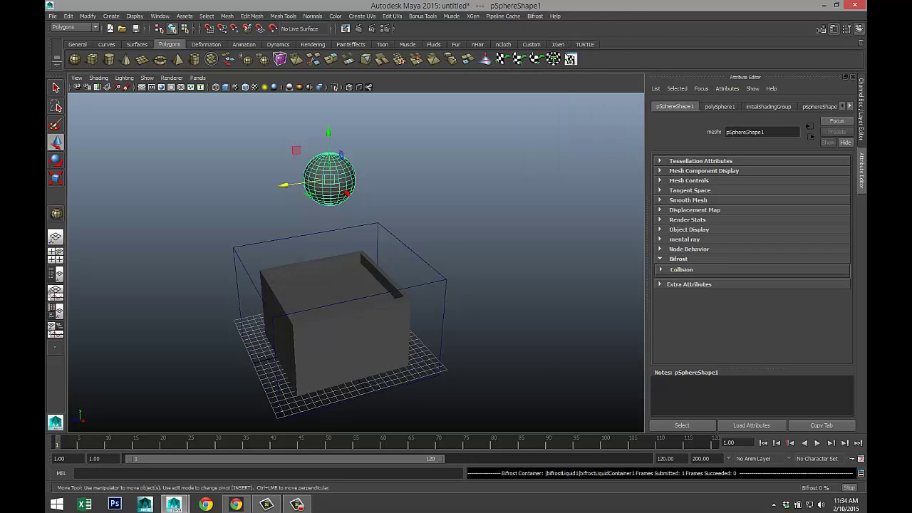
{"action": "left_click", "coordinate": [547, 265]}
Set both the playback end time and the animation end time to frame 150.
{"action": "scroll", "coordinate": [548, 264], "scroll_direction": "down", "scroll_amount": 2}
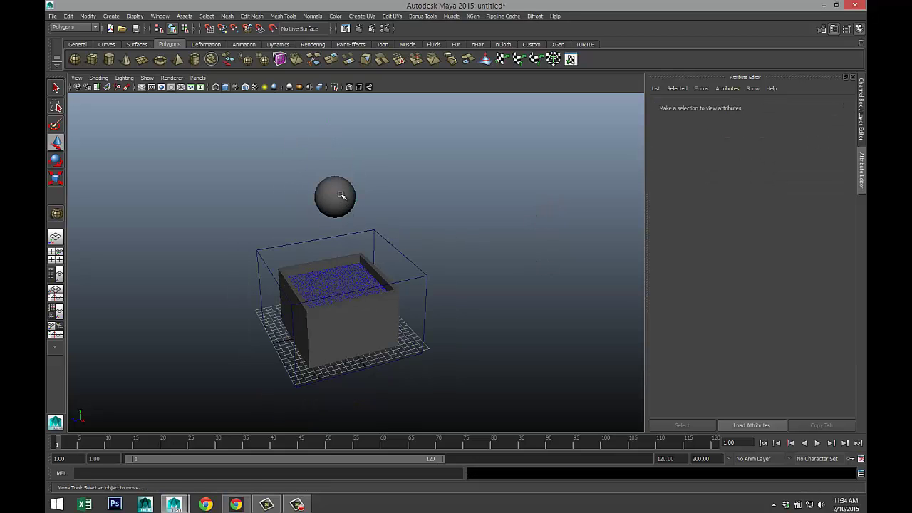
{"action": "left_click", "coordinate": [342, 194]}
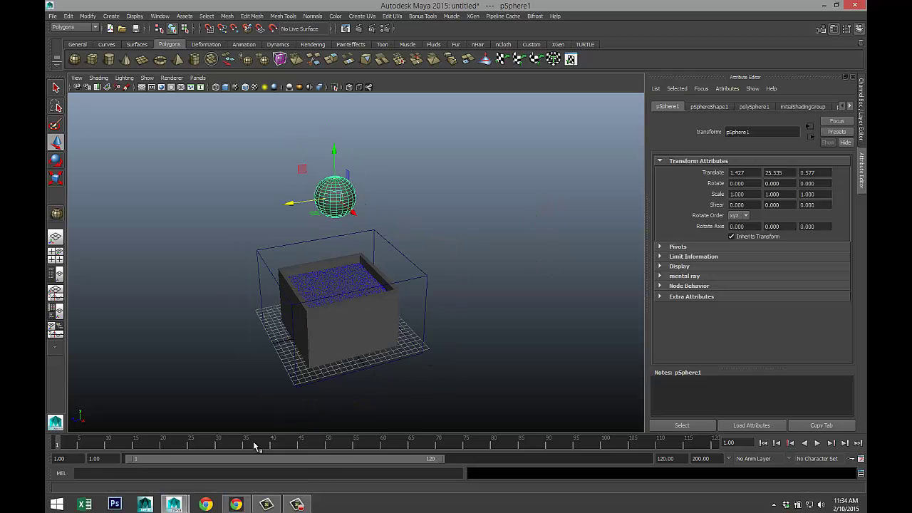
{"action": "left_click_drag", "start_coordinate": [681, 459], "coordinate": [629, 455]}
{"action": "type", "text": "150"}
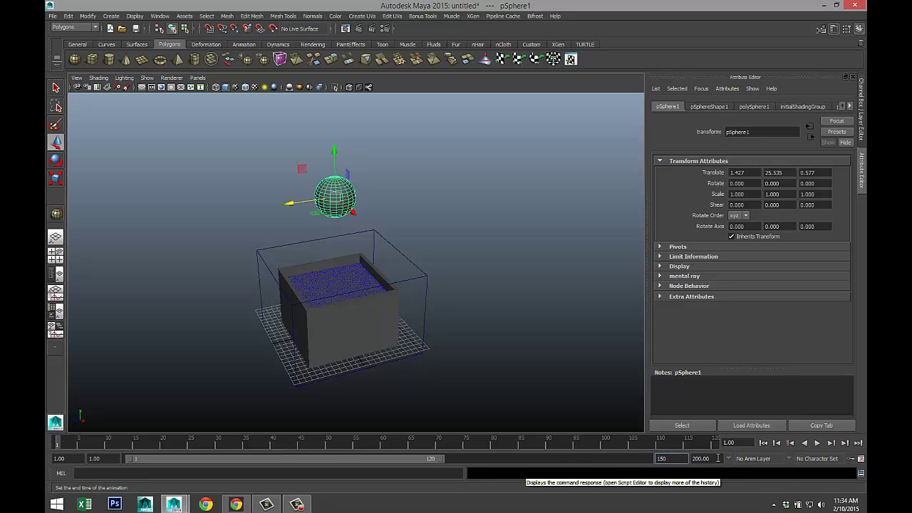
{"action": "key", "text": "Tab"}
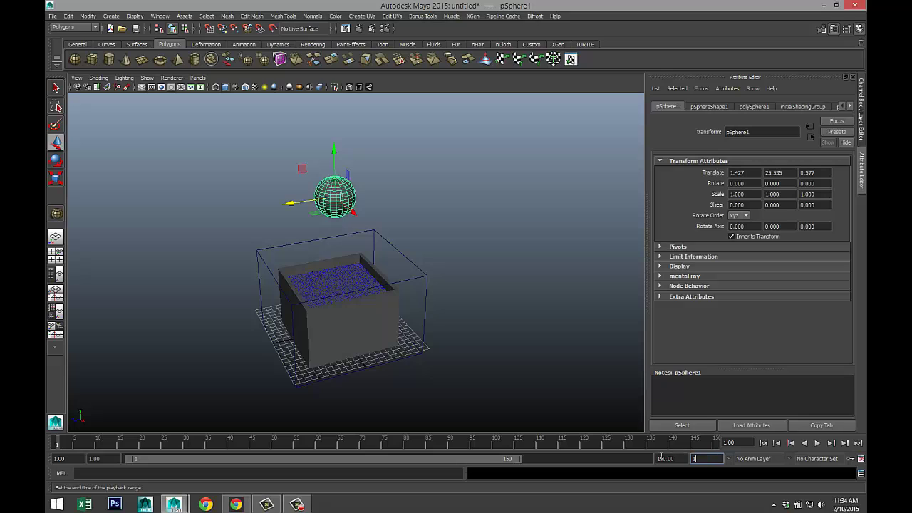
{"action": "key", "text": "Return"}
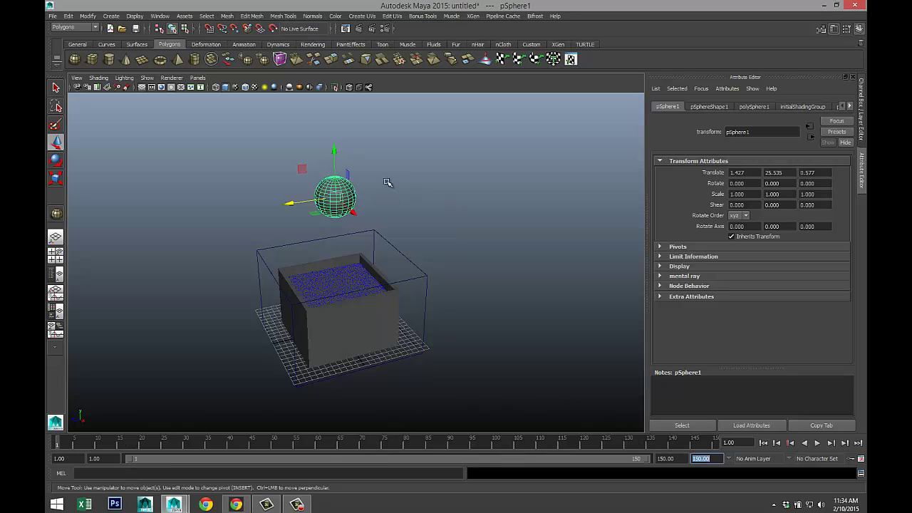
Key the sphere's transforms in its raised position above the box at frame 1.
{"action": "left_click", "coordinate": [435, 204]}
{"action": "left_click", "coordinate": [348, 192]}
{"action": "key", "text": "s"}
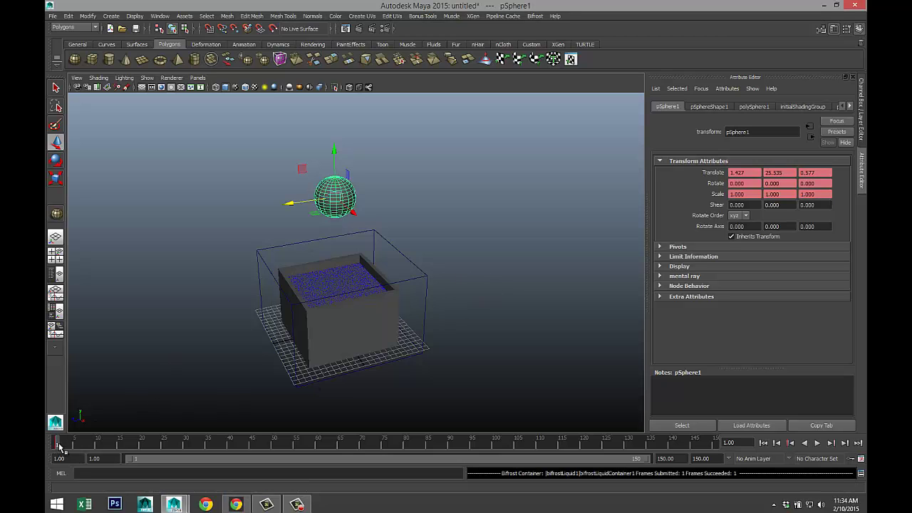
At frame 40, lower the sphere into the box to about Y 3.6 and key its transforms.
{"action": "key", "text": "alt+v"}
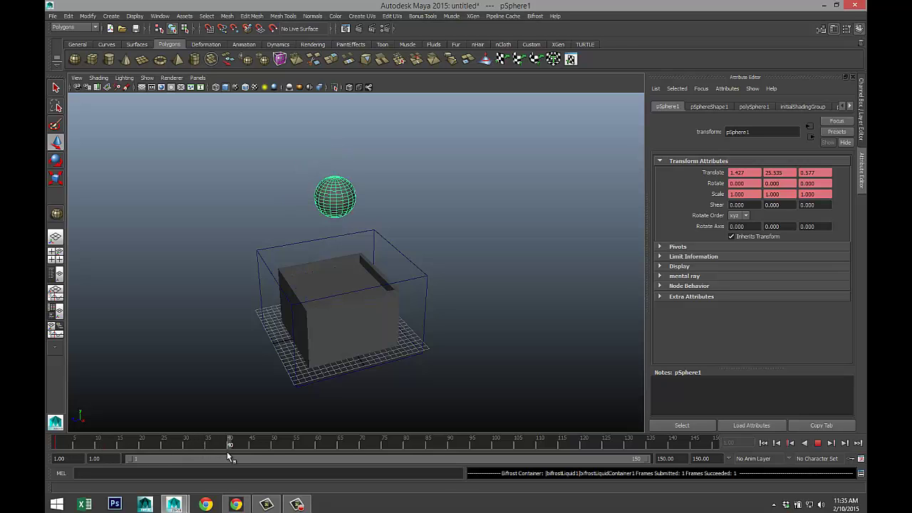
{"action": "key", "text": "alt+v"}
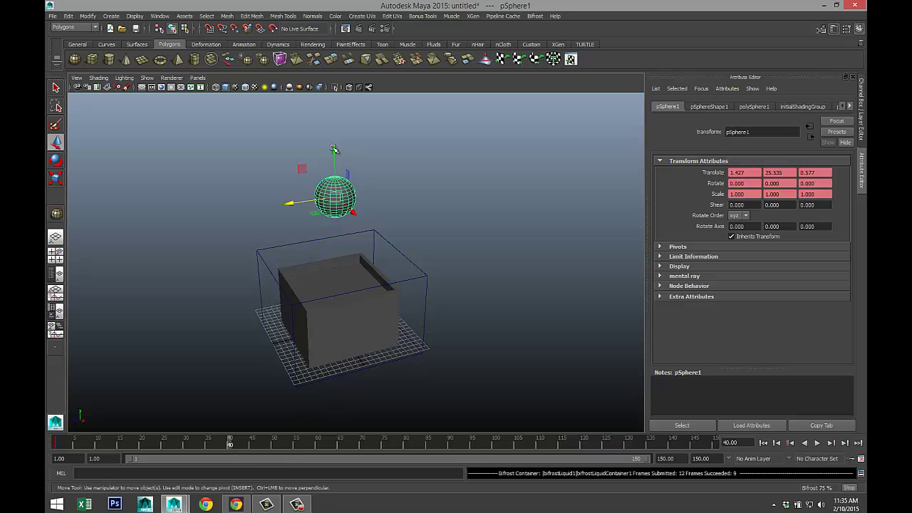
{"action": "left_click_drag", "start_coordinate": [335, 150], "coordinate": [349, 283]}
{"action": "mouse_move", "coordinate": [460, 309]}
{"action": "left_mouse_down", "text": "alt"}
{"action": "mouse_move", "coordinate": [456, 264]}
{"action": "mouse_move", "coordinate": [460, 319]}
{"action": "left_mouse_up", "text": "alt"}
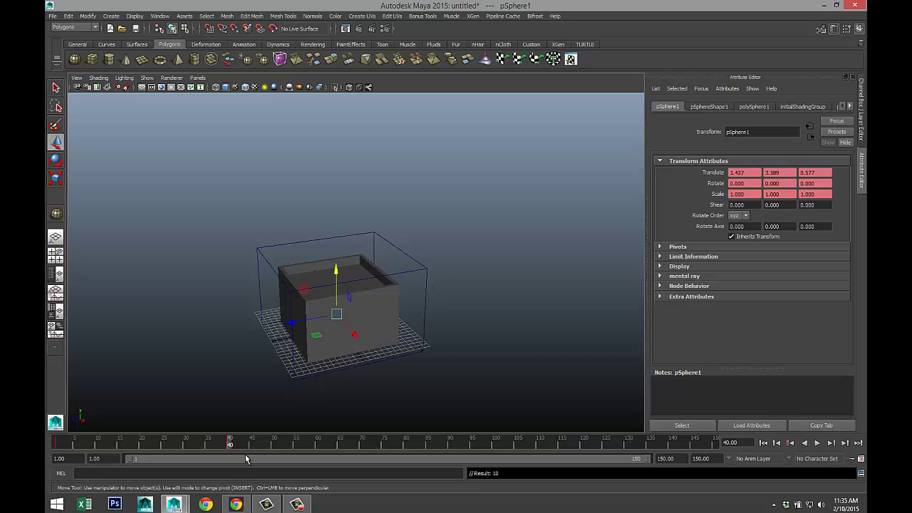
Scrub through the sphere's drop animation to check it and return to frame 1.
{"action": "left_click_drag", "start_coordinate": [248, 444], "coordinate": [73, 444]}
{"action": "key", "text": "alt+v"}
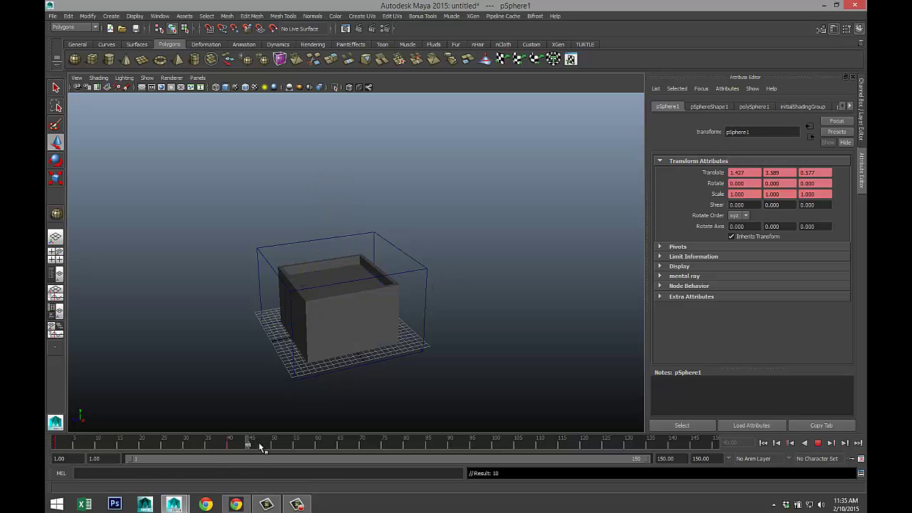
{"action": "left_click_drag", "start_coordinate": [250, 446], "coordinate": [45, 444]}
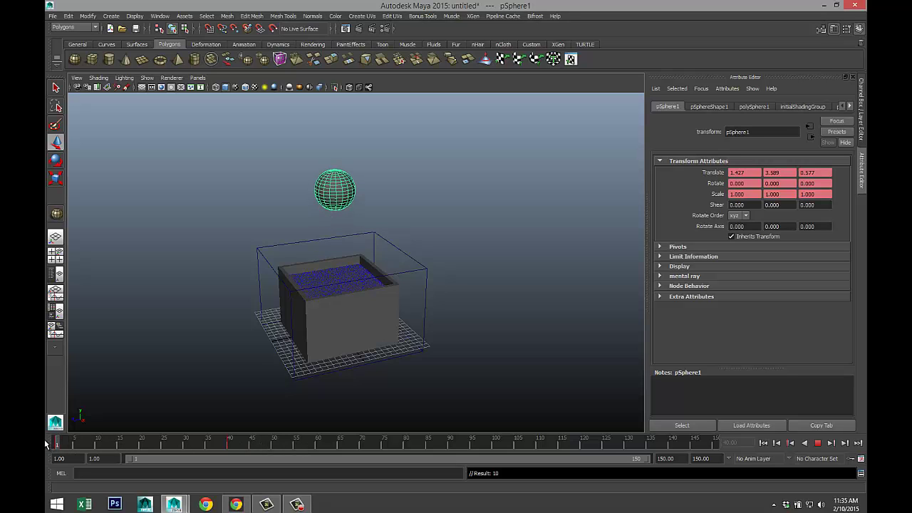
{"action": "key", "text": "alt+v"}
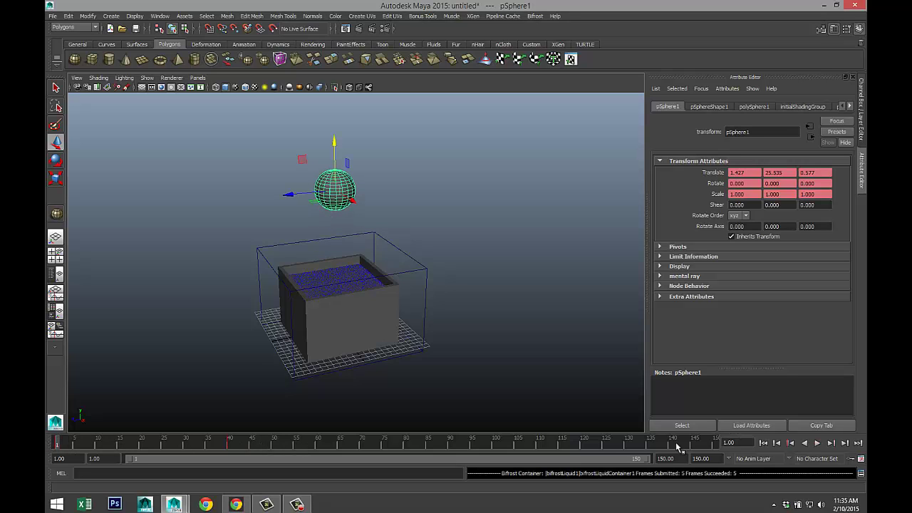
Run the liquid simulation, replay the splash from the start, and rewind to frame 1.
{"action": "left_click", "coordinate": [817, 443]}
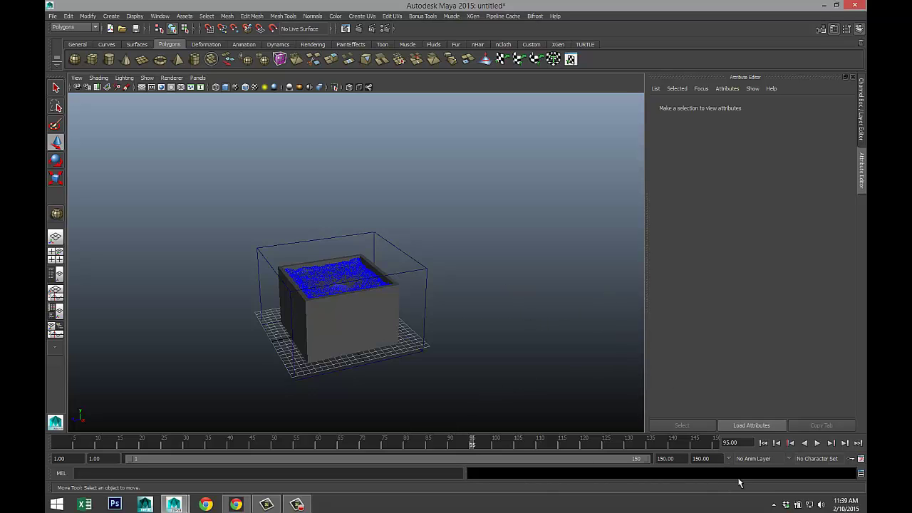
{"action": "left_click", "coordinate": [764, 442]}
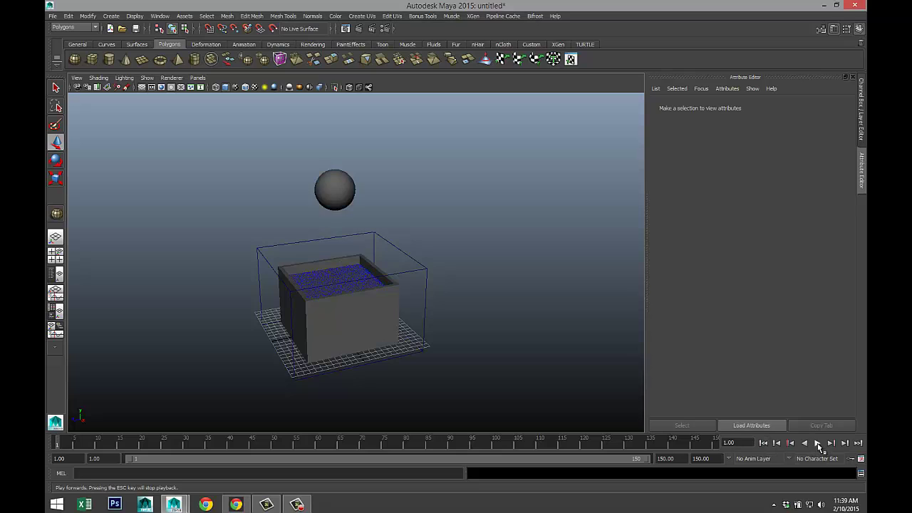
{"action": "left_click", "coordinate": [818, 443]}
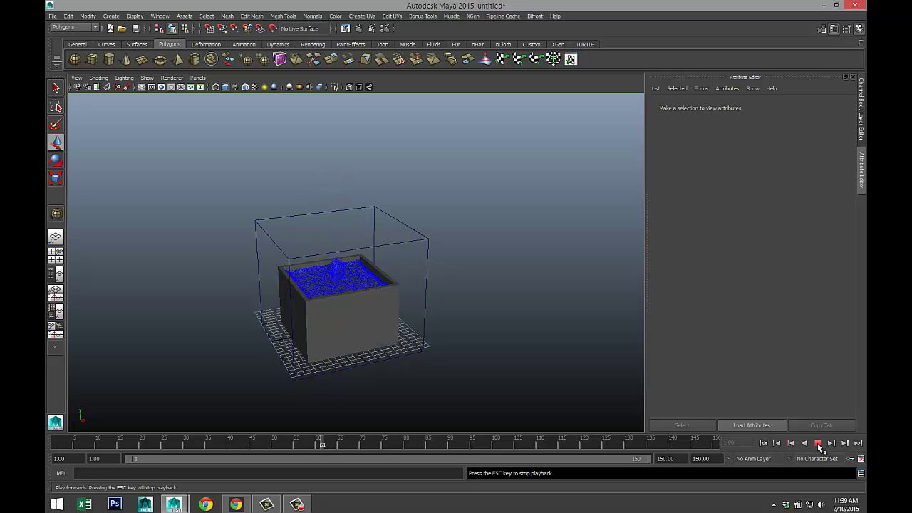
{"action": "left_click", "coordinate": [818, 444]}
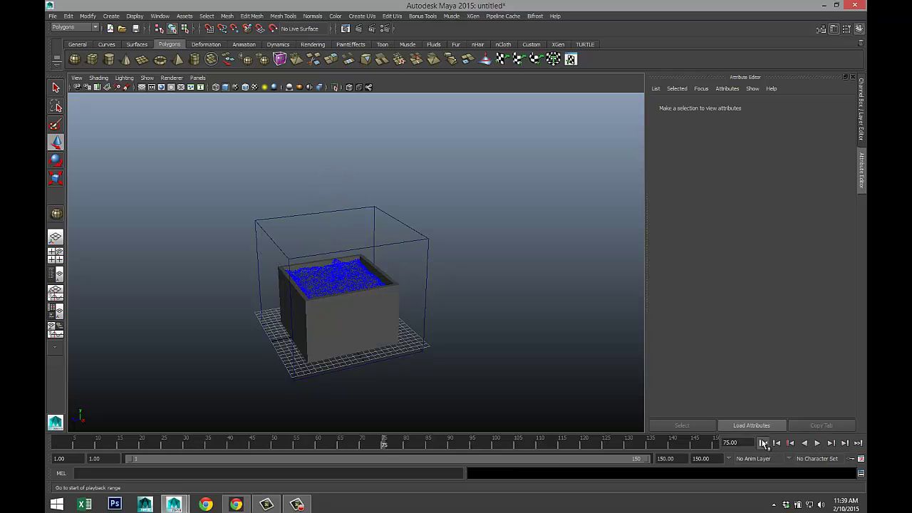
{"action": "left_click", "coordinate": [763, 443]}
Hide the inner emitter cube and inspect the liquid particles inside the box.
{"action": "left_click", "coordinate": [338, 278]}
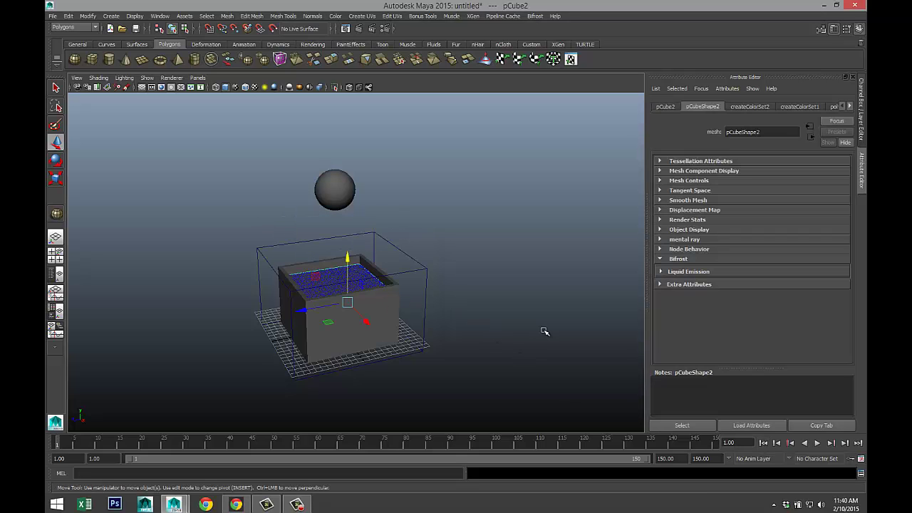
{"action": "key", "text": "ctrl+h"}
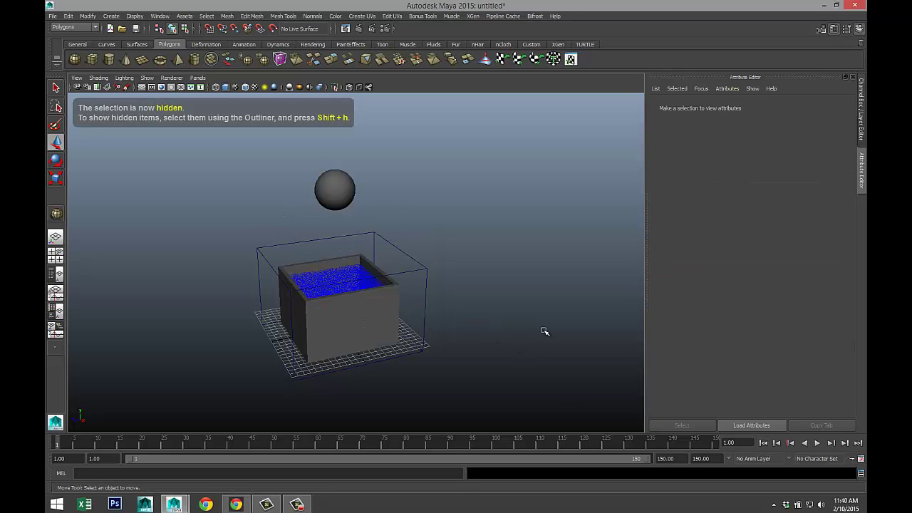
{"action": "scroll", "coordinate": [388, 334], "scroll_direction": "up", "scroll_amount": 5}
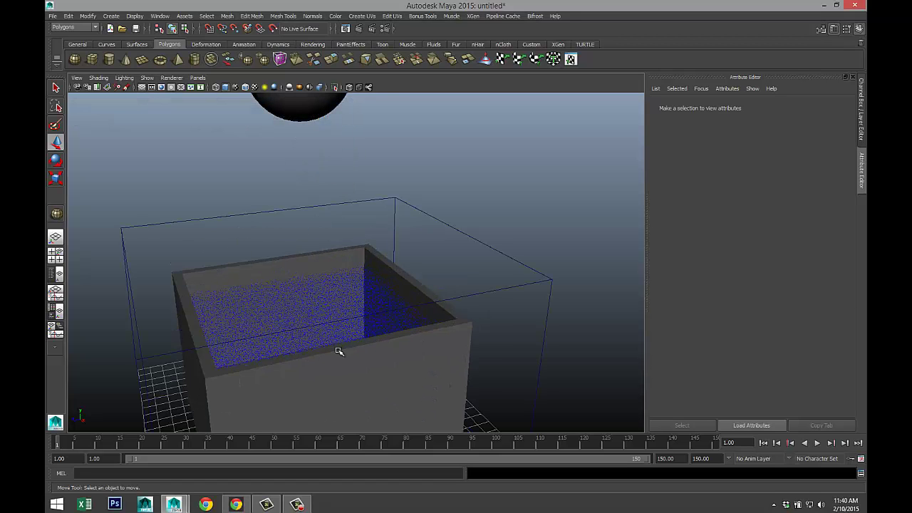
{"action": "left_click_drag", "start_coordinate": [383, 340], "coordinate": [410, 281], "text": "alt"}
{"action": "scroll", "coordinate": [412, 278], "scroll_direction": "down", "scroll_amount": 3}
{"action": "scroll", "coordinate": [420, 253], "scroll_direction": "down", "scroll_amount": 2}
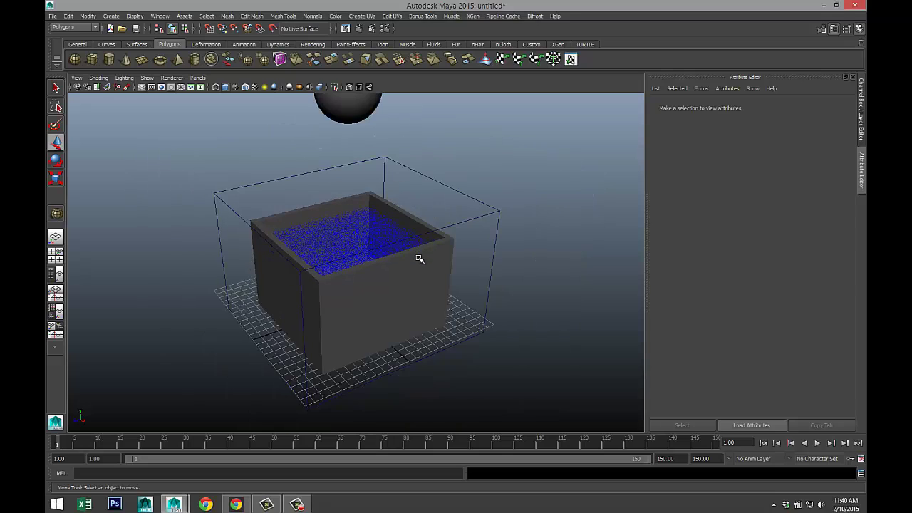
{"action": "scroll", "coordinate": [420, 263], "scroll_direction": "down", "scroll_amount": 2}
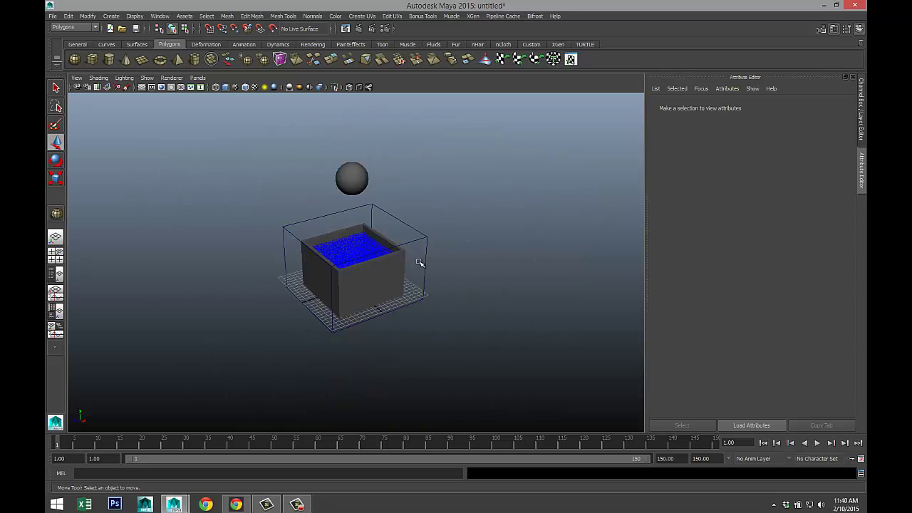
{"action": "scroll", "coordinate": [467, 303], "scroll_direction": "up", "scroll_amount": 2}
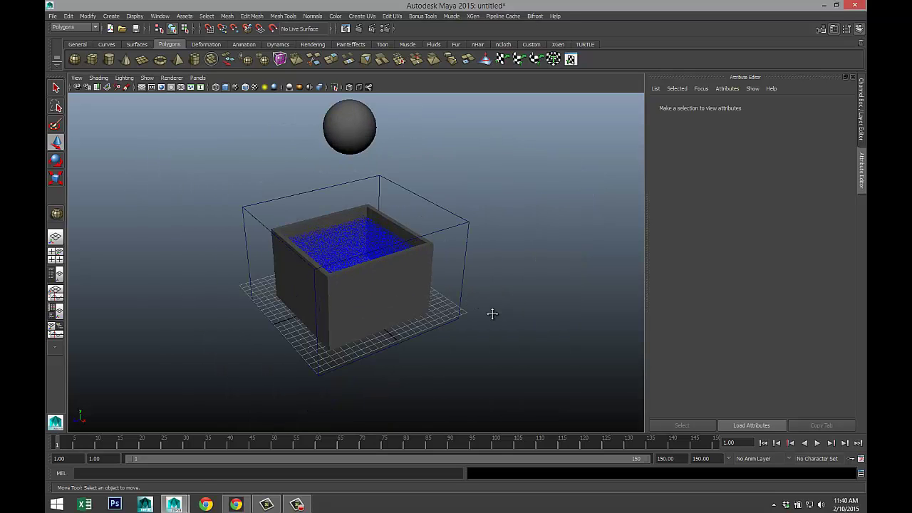
Create a large polygon plane on the ground beneath the box as a floor.
{"action": "scroll", "coordinate": [492, 314], "scroll_direction": "up", "scroll_amount": 3}
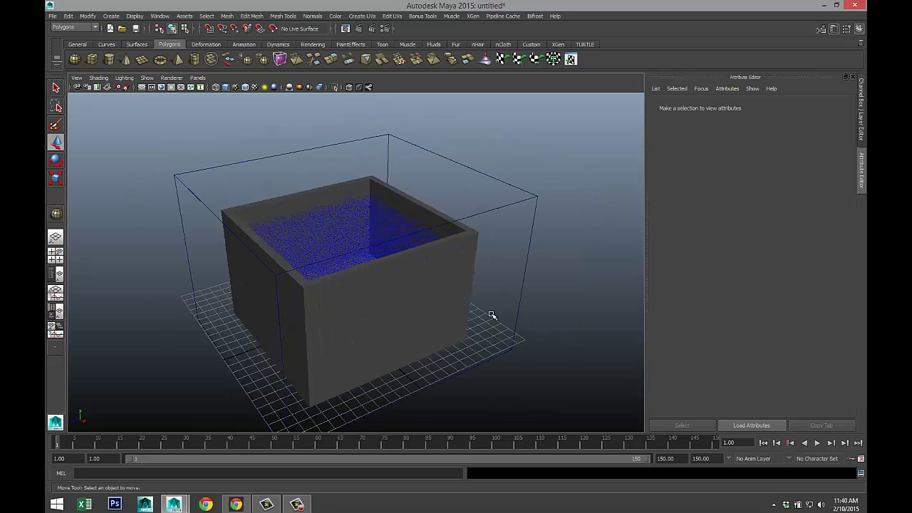
{"action": "left_click_drag", "start_coordinate": [481, 312], "coordinate": [480, 310], "text": "alt"}
{"action": "scroll", "coordinate": [477, 305], "scroll_direction": "down", "scroll_amount": 3}
{"action": "scroll", "coordinate": [478, 305], "scroll_direction": "down", "scroll_amount": 3}
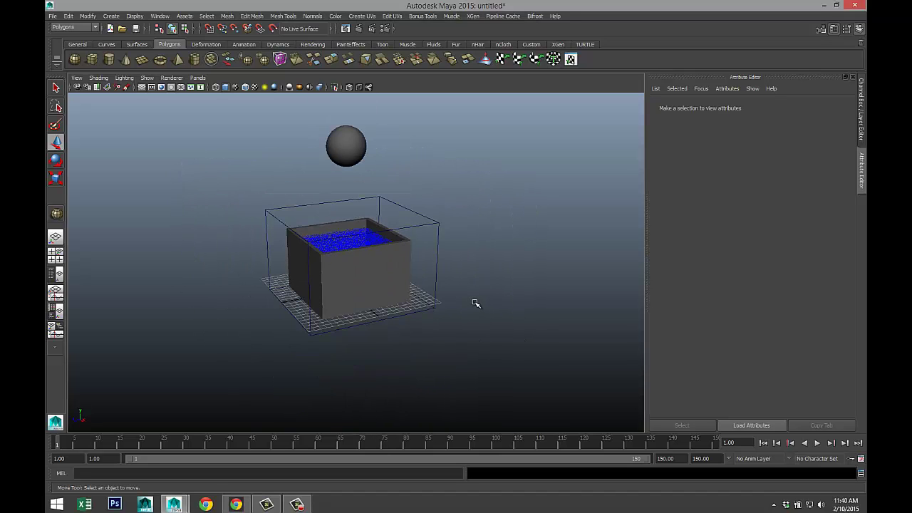
{"action": "middle_click_drag", "start_coordinate": [474, 301], "coordinate": [473, 285], "text": "alt"}
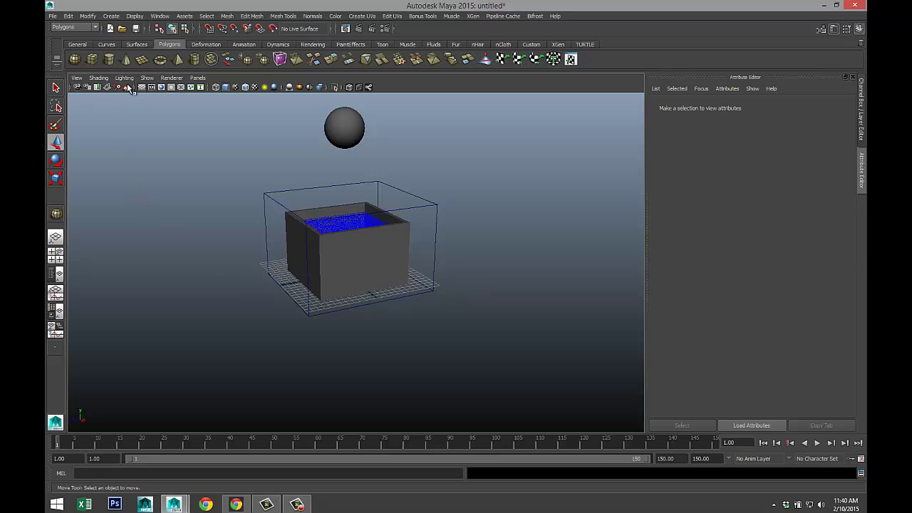
{"action": "left_click", "coordinate": [142, 62]}
{"action": "left_click_drag", "start_coordinate": [106, 245], "coordinate": [581, 356]}
{"action": "key", "text": "w"}
{"action": "scroll", "coordinate": [542, 349], "scroll_direction": "down", "scroll_amount": 3}
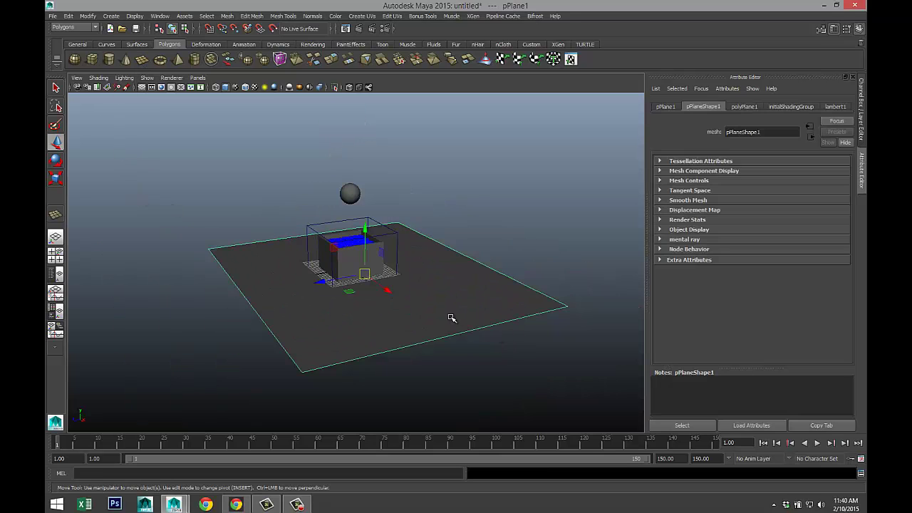
Scale the floor plane to about 15.15 in X and 14.38 in Z so it extends far beyond the box.
{"action": "key", "text": "r"}
{"action": "left_click_drag", "start_coordinate": [323, 280], "coordinate": [192, 319]}
{"action": "left_click_drag", "start_coordinate": [379, 293], "coordinate": [525, 389]}
{"action": "left_click_drag", "start_coordinate": [320, 282], "coordinate": [283, 297]}
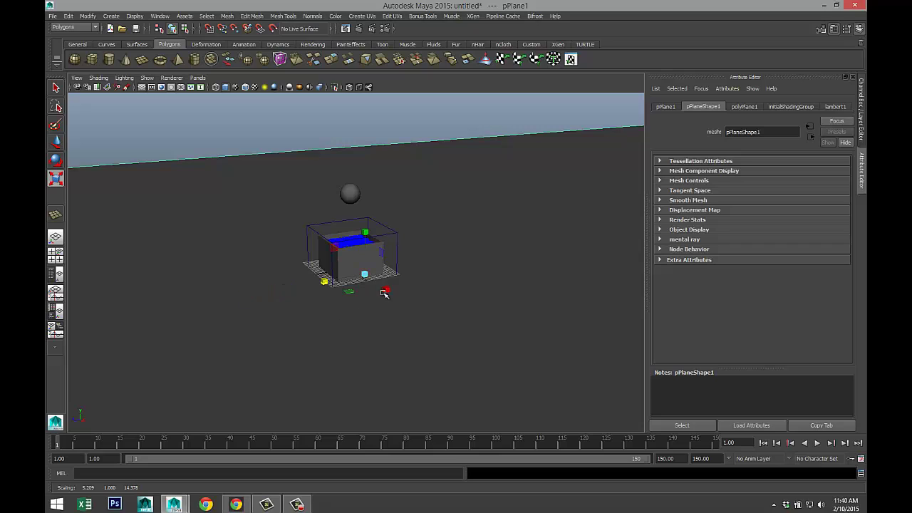
{"action": "left_click_drag", "start_coordinate": [385, 292], "coordinate": [408, 318]}
Assign a new Phong E material to the floor plane and set its color to white.
{"action": "right_click_drag", "start_coordinate": [477, 265], "coordinate": [484, 467]}
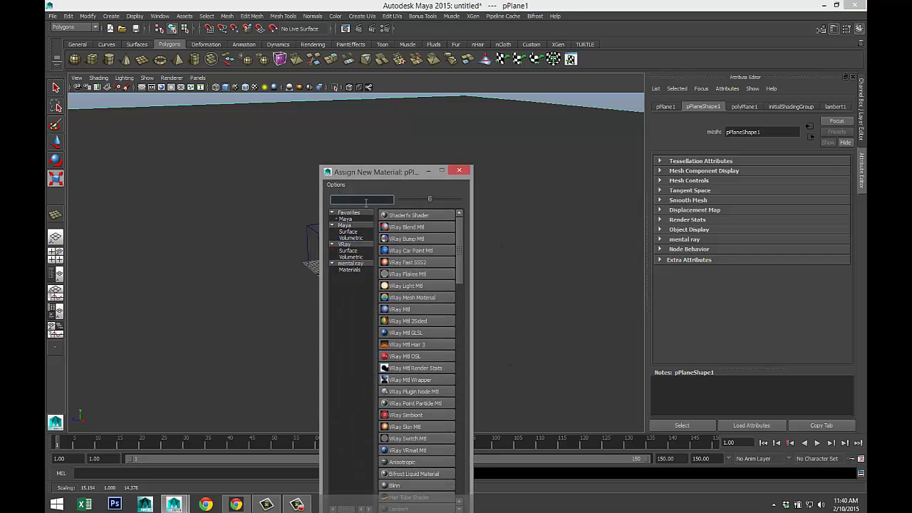
{"action": "type", "text": "ph"}
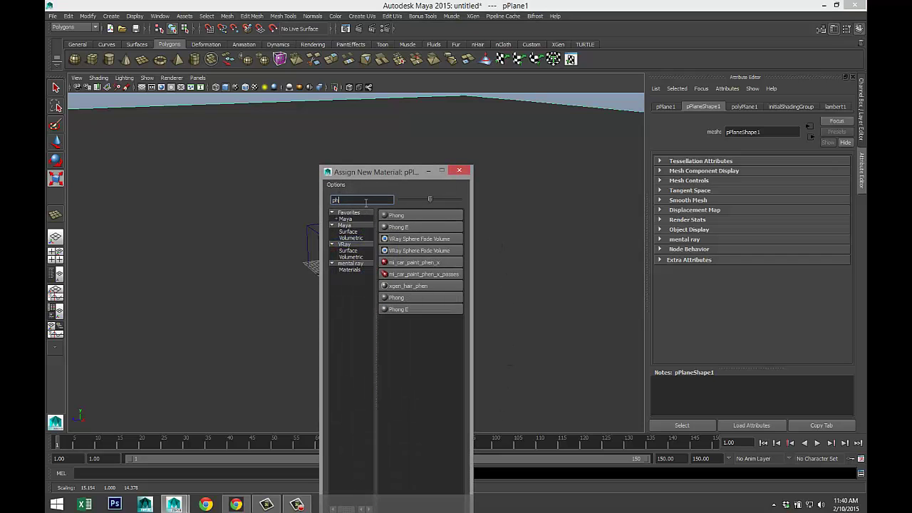
{"action": "left_click", "coordinate": [412, 226]}
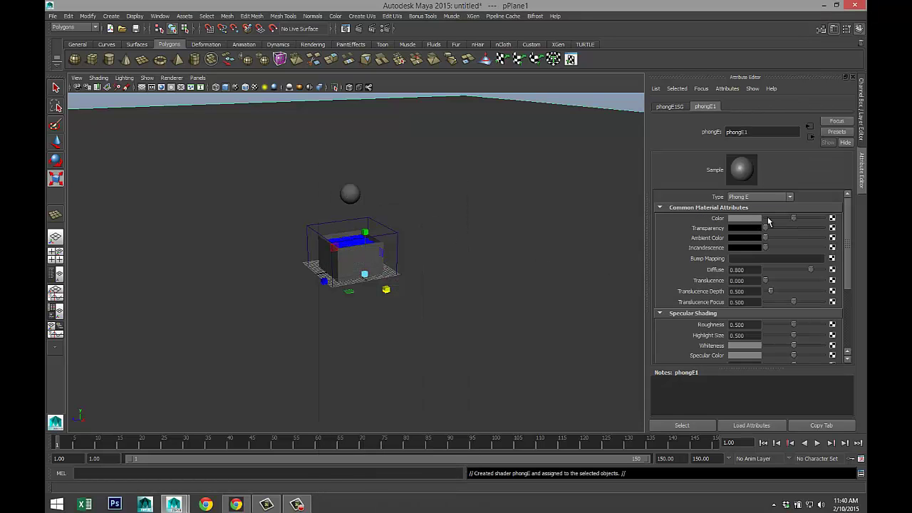
{"action": "left_click_drag", "start_coordinate": [794, 219], "coordinate": [831, 218]}
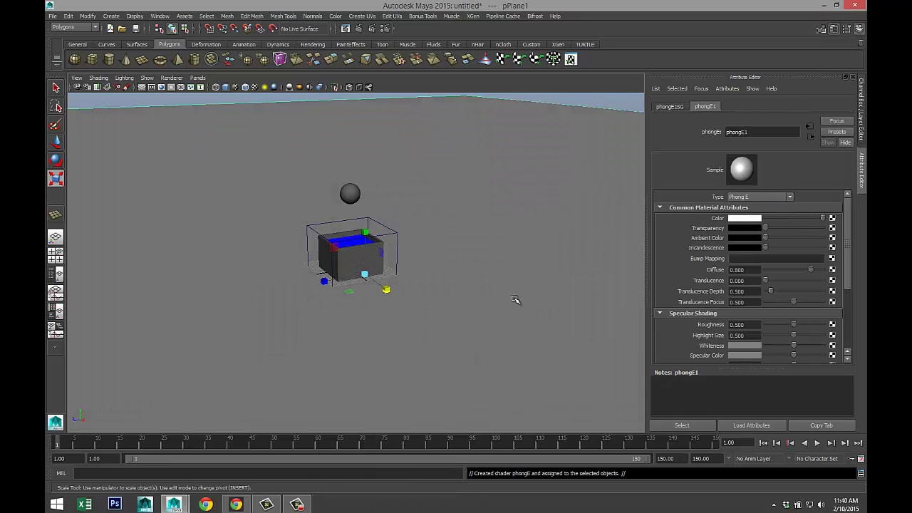
Assign a new Lambert material to the hollow box.
{"action": "key", "text": "f"}
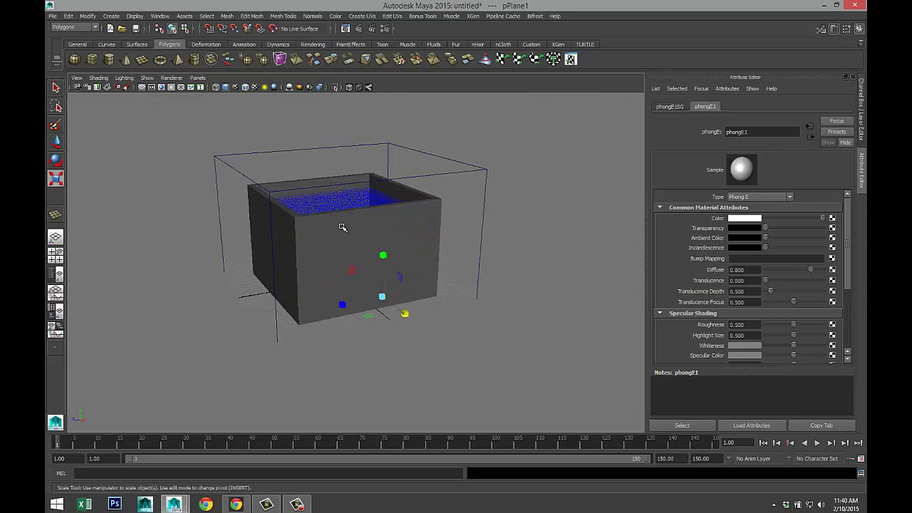
{"action": "left_click", "coordinate": [342, 227]}
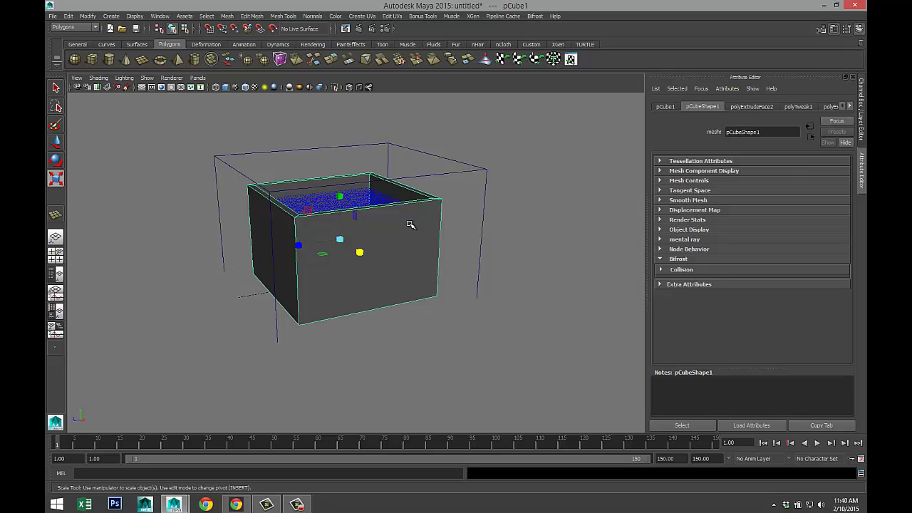
{"action": "right_click", "coordinate": [410, 224]}
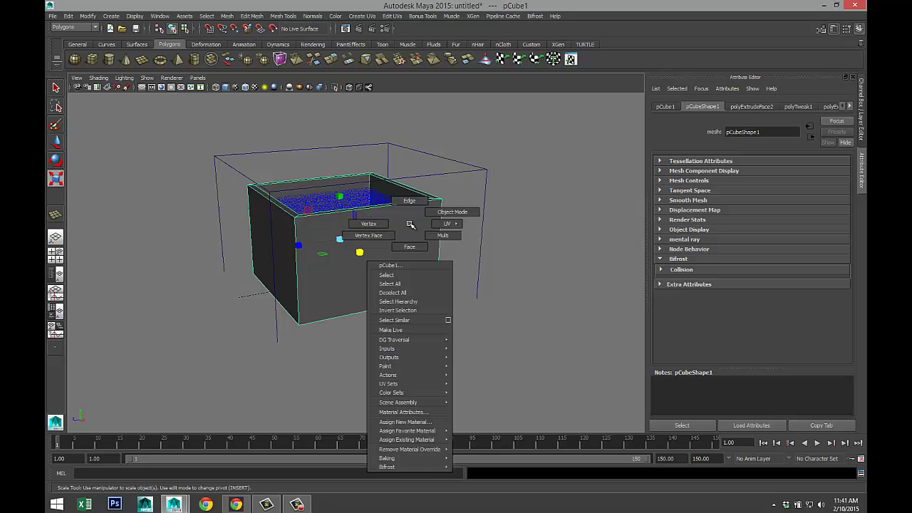
{"action": "left_click", "coordinate": [410, 422]}
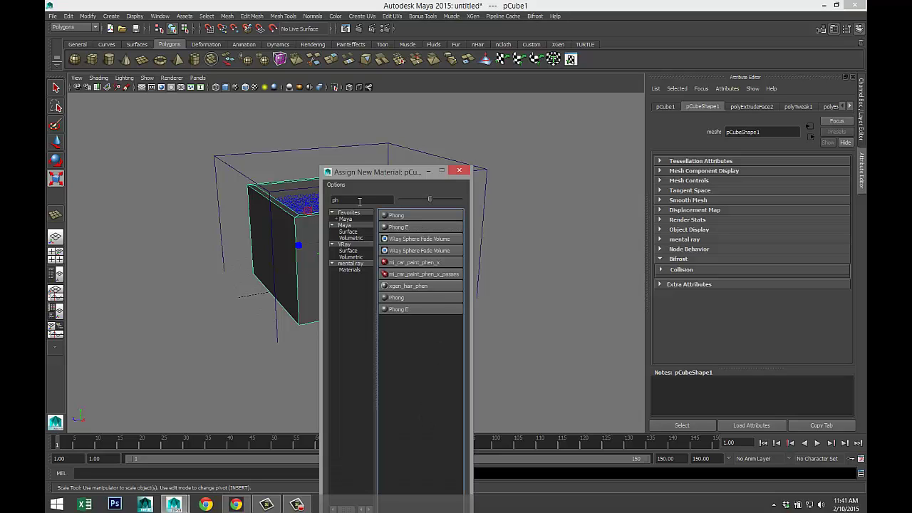
{"action": "type", "text": "la"}
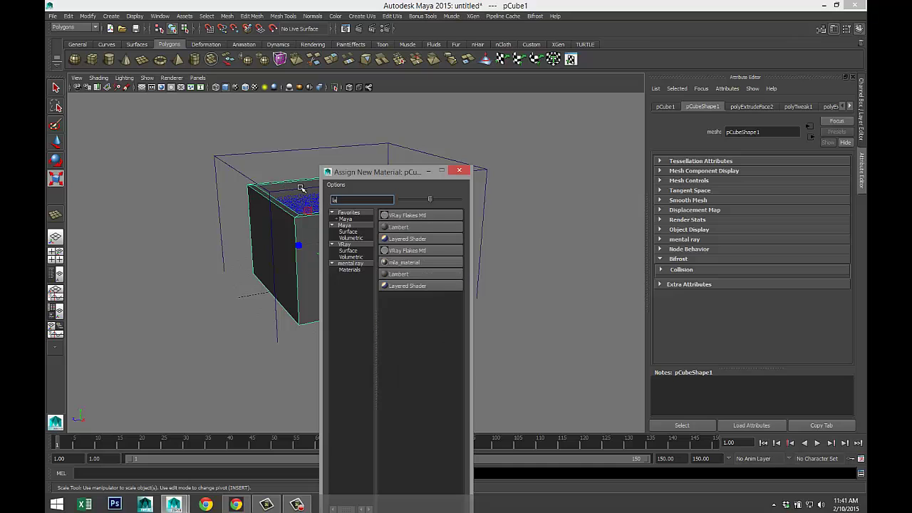
{"action": "left_click", "coordinate": [409, 227]}
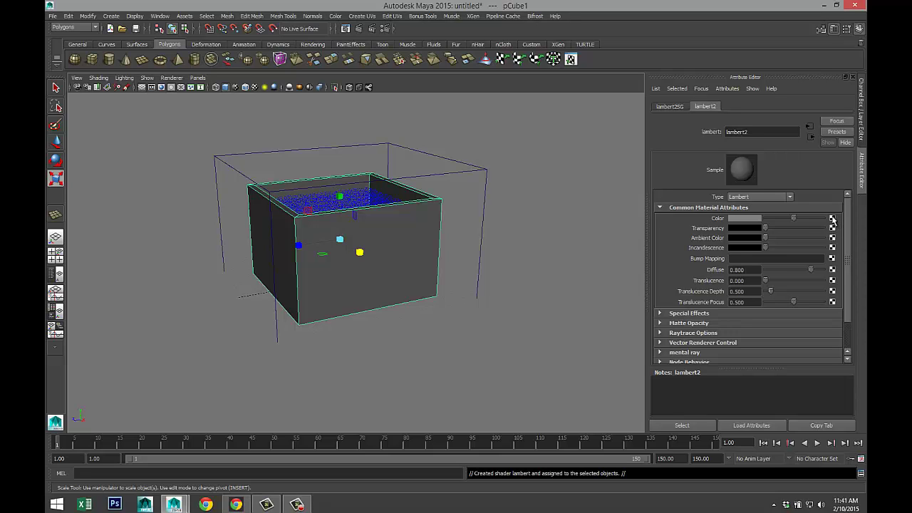
Map tiletexture.jpg from the Desktop to the Lambert's color as a File texture and display textures in the viewport.
{"action": "left_click", "coordinate": [833, 219]}
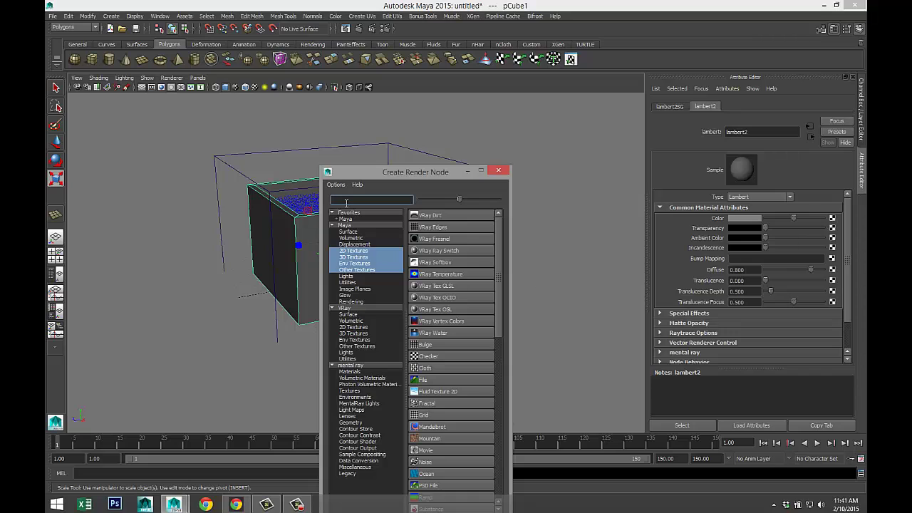
{"action": "type", "text": "file"}
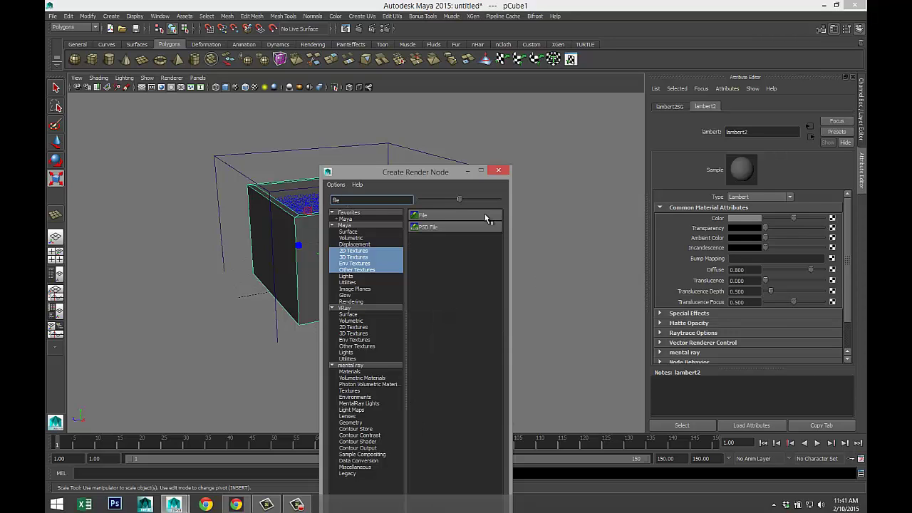
{"action": "left_click", "coordinate": [457, 218]}
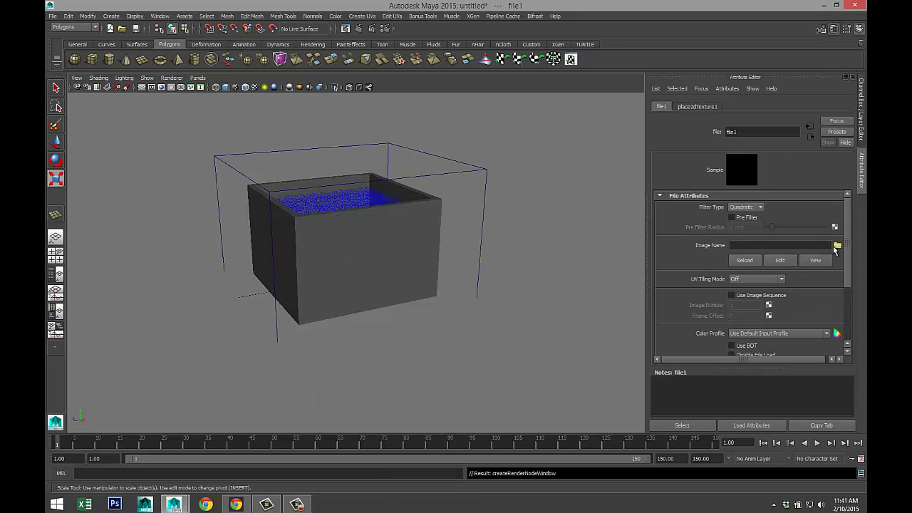
{"action": "left_click", "coordinate": [837, 246]}
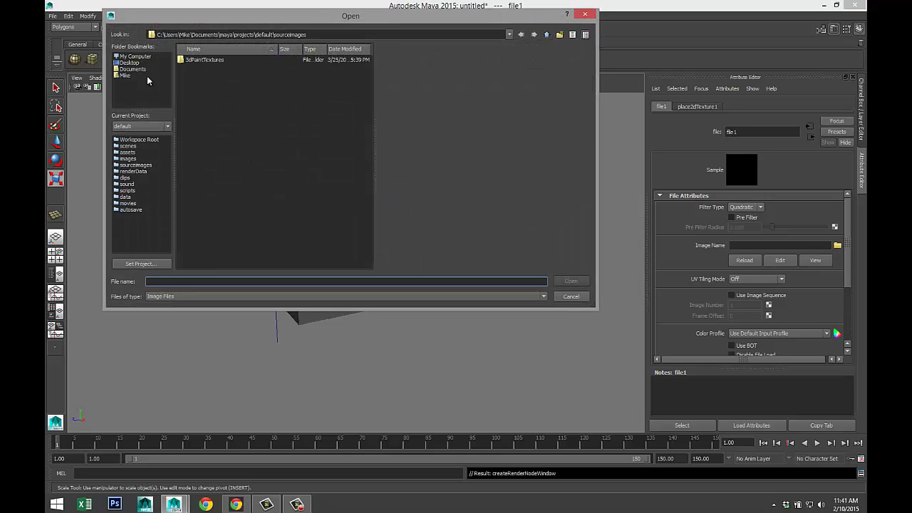
{"action": "left_click", "coordinate": [130, 63]}
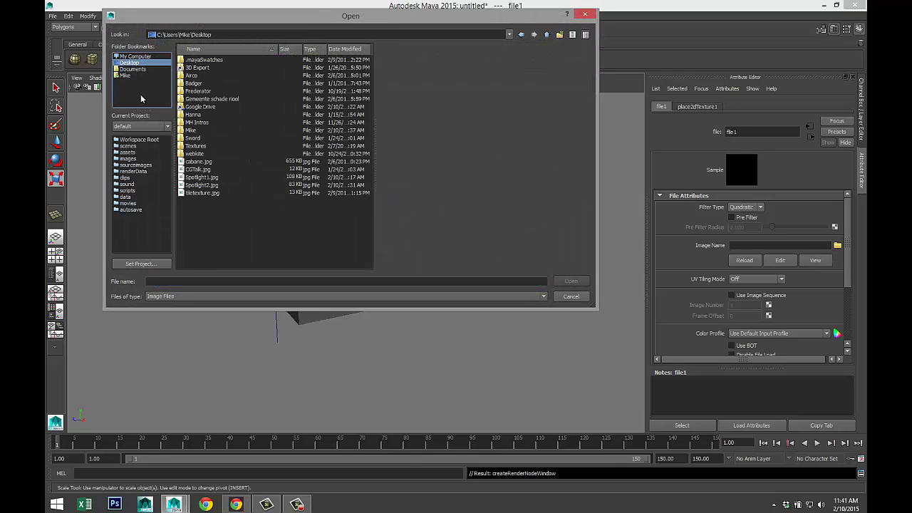
{"action": "left_click", "coordinate": [204, 193]}
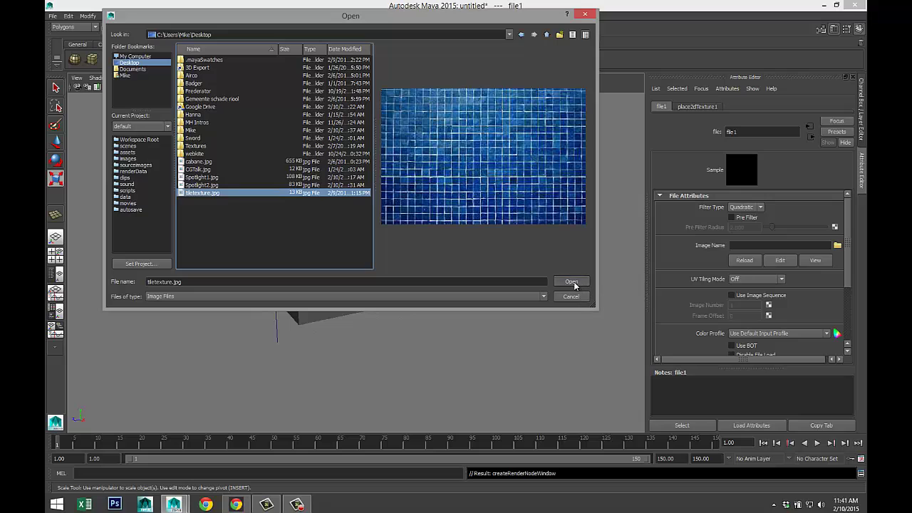
{"action": "left_click", "coordinate": [571, 280]}
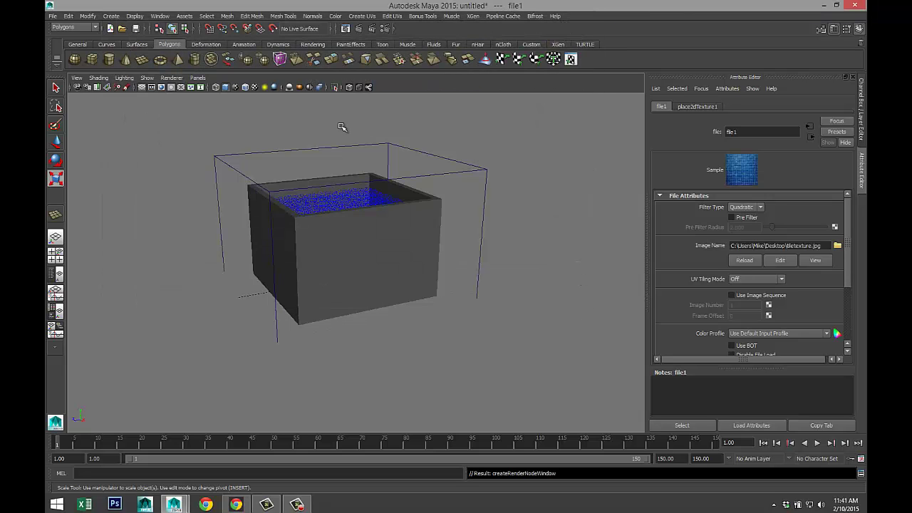
{"action": "left_click", "coordinate": [255, 88]}
{"action": "scroll", "coordinate": [369, 251], "scroll_direction": "up", "scroll_amount": 4}
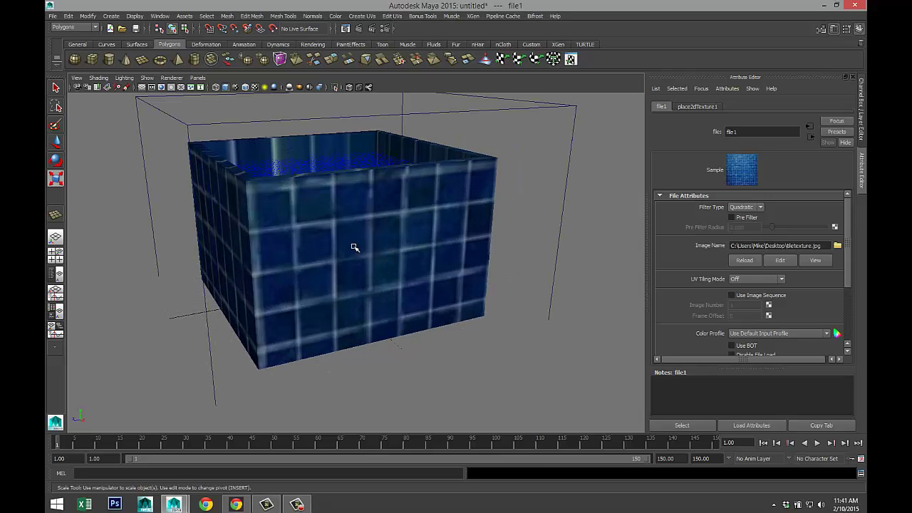
Apply Automatic Mapping to the box's UVs and return the box to object mode.
{"action": "left_click", "coordinate": [360, 247]}
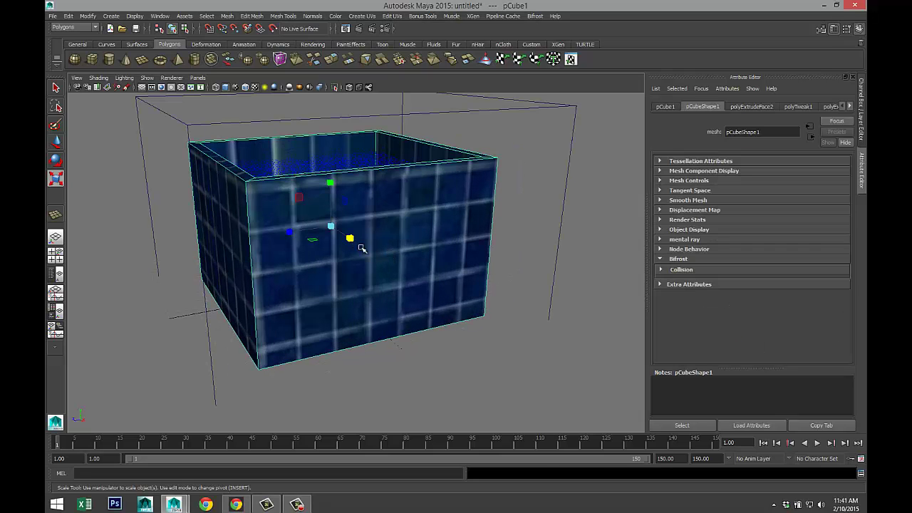
{"action": "left_click", "coordinate": [362, 16]}
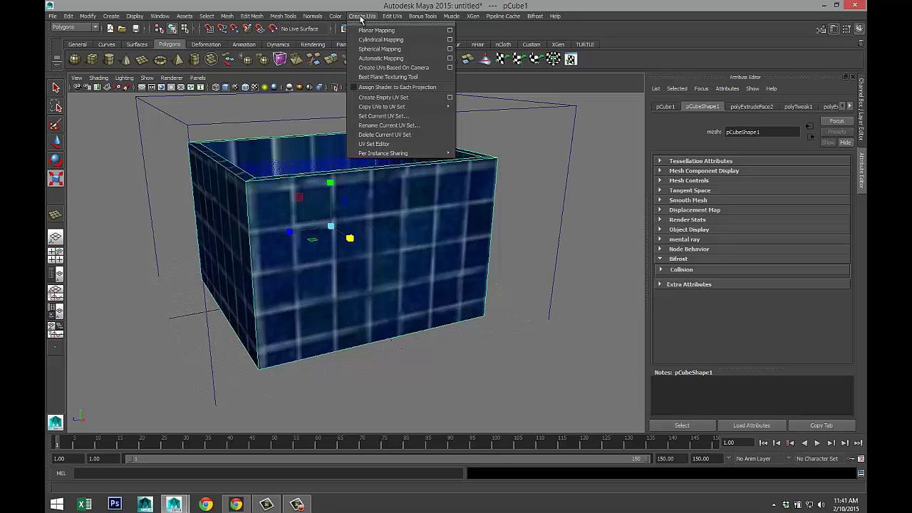
{"action": "left_click", "coordinate": [394, 60]}
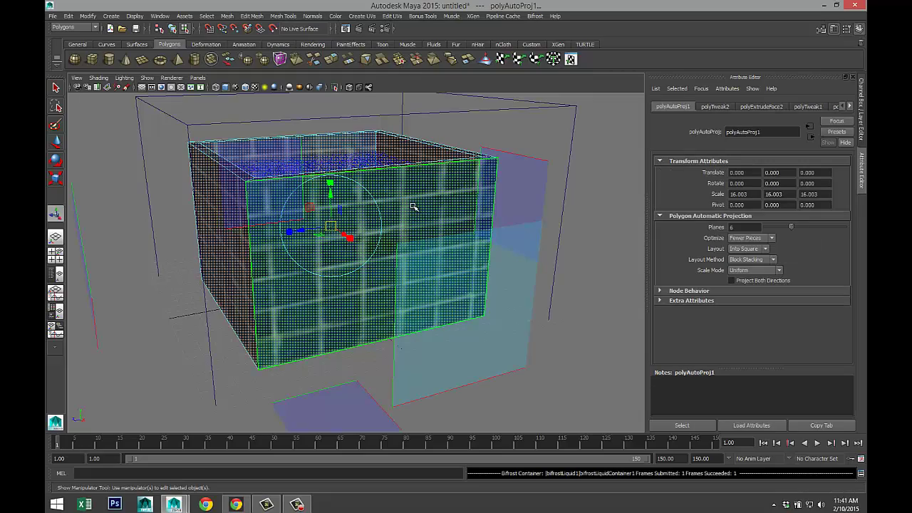
{"action": "mouse_move", "coordinate": [414, 208]}
{"action": "left_mouse_down", "text": "alt"}
{"action": "mouse_move", "coordinate": [444, 224]}
{"action": "mouse_move", "coordinate": [466, 199]}
{"action": "mouse_move", "coordinate": [434, 194]}
{"action": "mouse_move", "coordinate": [415, 217]}
{"action": "left_mouse_up", "text": "alt"}
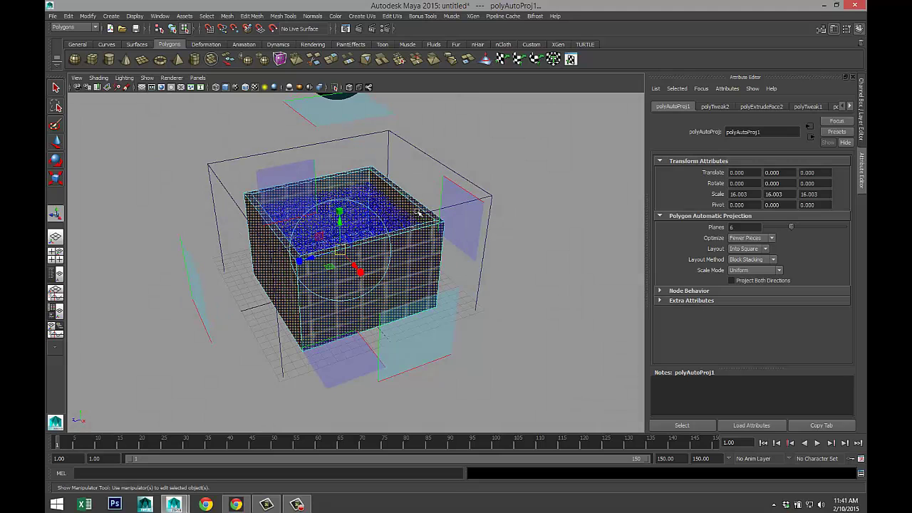
{"action": "right_click_drag", "start_coordinate": [406, 253], "coordinate": [434, 237]}
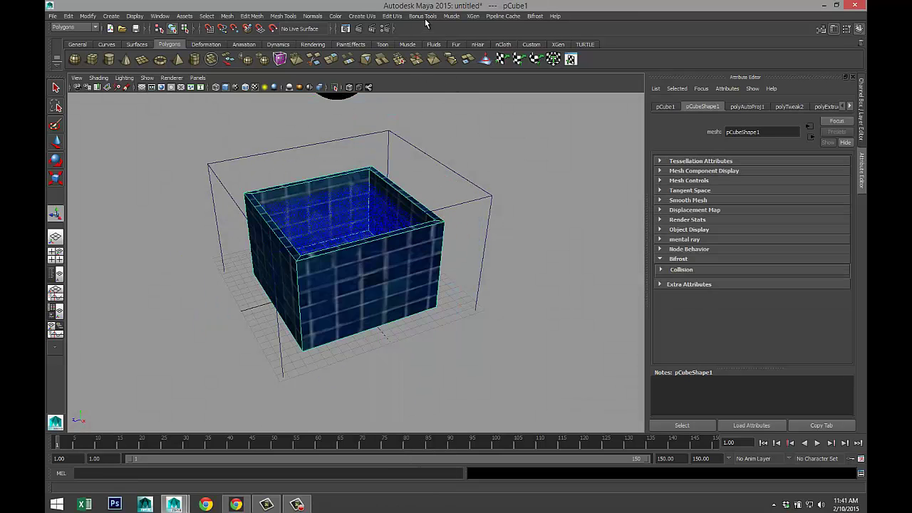
Scale all of the box's UVs uniformly to about twice their size in the UV Texture Editor, then close the editor.
{"action": "left_click", "coordinate": [423, 16]}
{"action": "left_click", "coordinate": [437, 212]}
{"action": "key", "text": "a"}
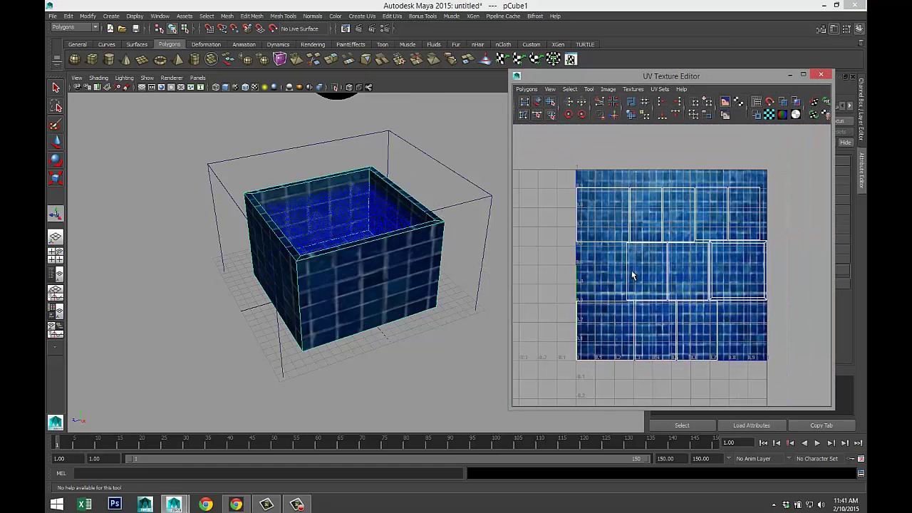
{"action": "right_click_drag", "start_coordinate": [657, 223], "coordinate": [690, 224]}
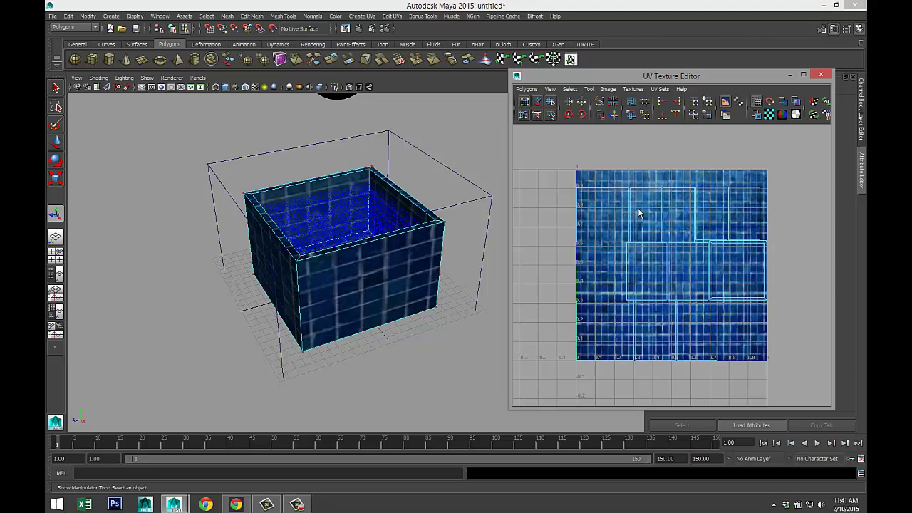
{"action": "left_click_drag", "start_coordinate": [563, 173], "coordinate": [811, 401]}
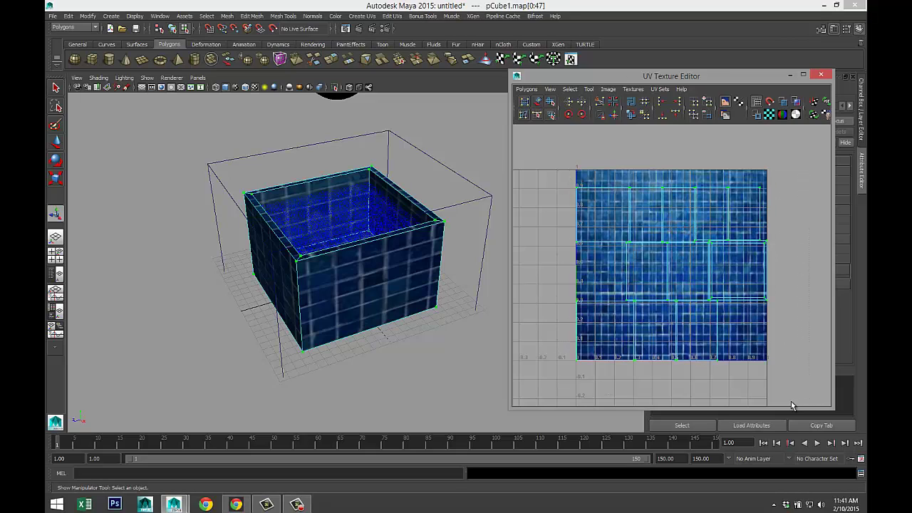
{"action": "key", "text": "w"}
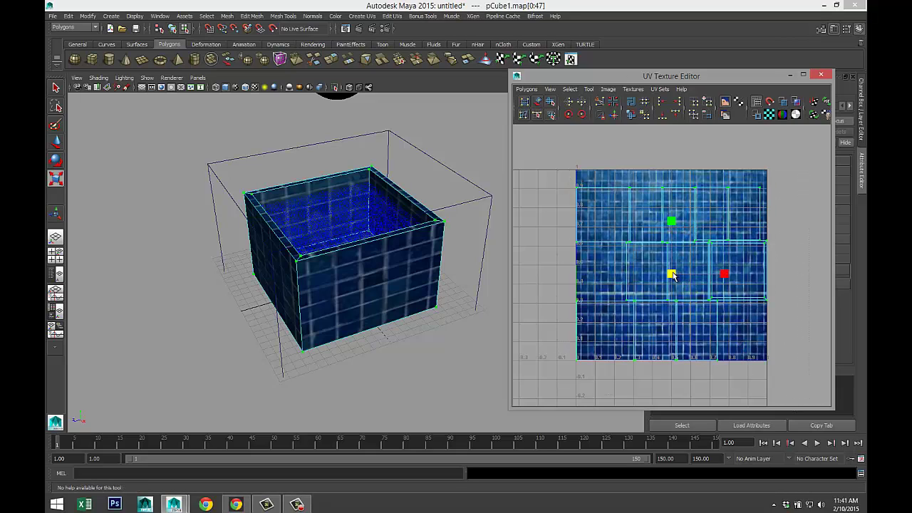
{"action": "left_click_drag", "start_coordinate": [672, 274], "coordinate": [732, 280]}
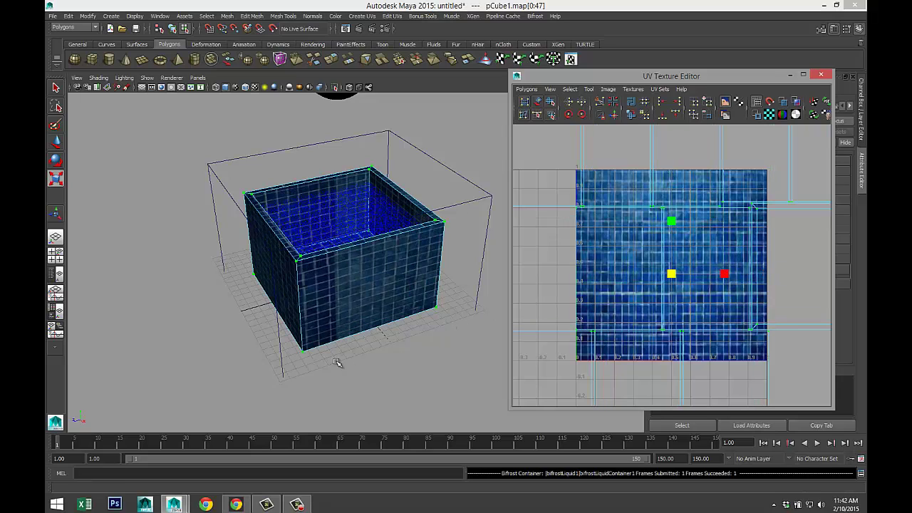
{"action": "left_click", "coordinate": [821, 74]}
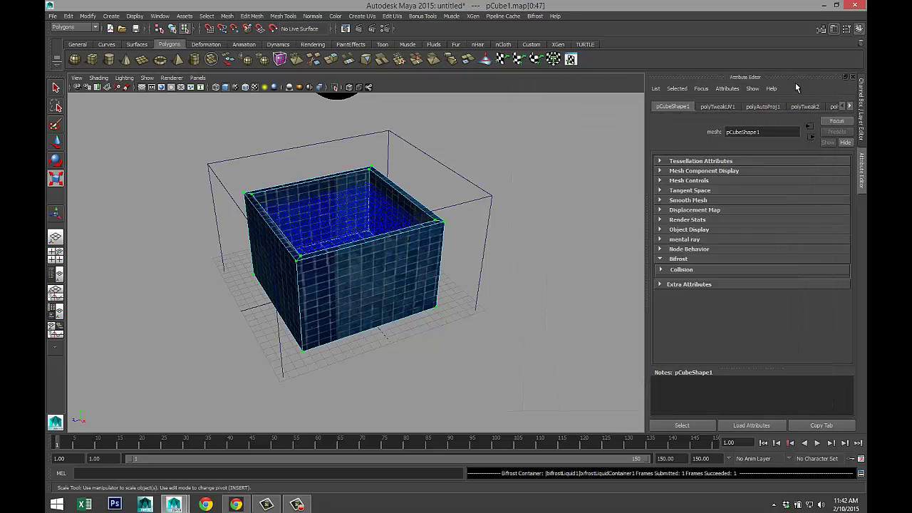
{"action": "mouse_move", "coordinate": [484, 276]}
{"action": "left_mouse_down", "text": "alt"}
{"action": "mouse_move", "coordinate": [501, 248]}
{"action": "mouse_move", "coordinate": [491, 281]}
{"action": "mouse_move", "coordinate": [505, 265]}
{"action": "mouse_move", "coordinate": [493, 275]}
{"action": "left_mouse_up", "text": "alt"}
{"action": "scroll", "coordinate": [491, 282], "scroll_direction": "down", "scroll_amount": 4}
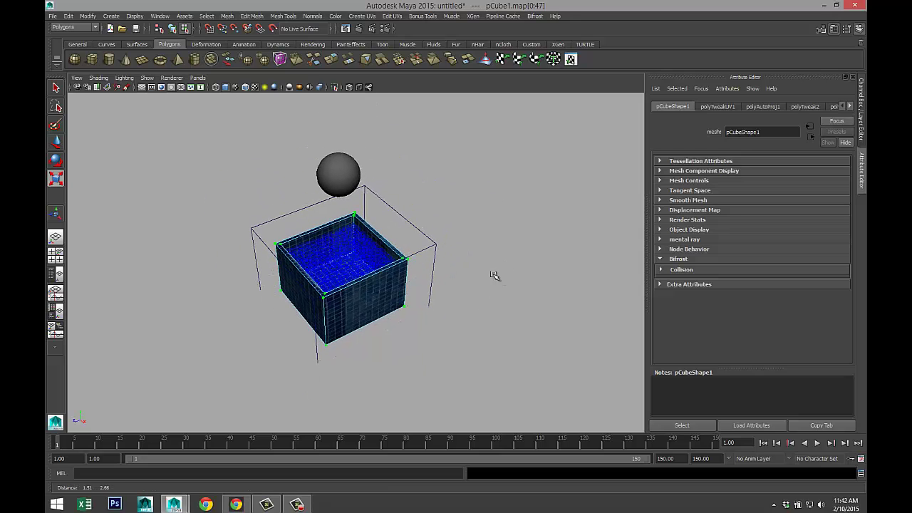
Assign a new mia_material_x material to the sphere above the box.
{"action": "left_click", "coordinate": [353, 179]}
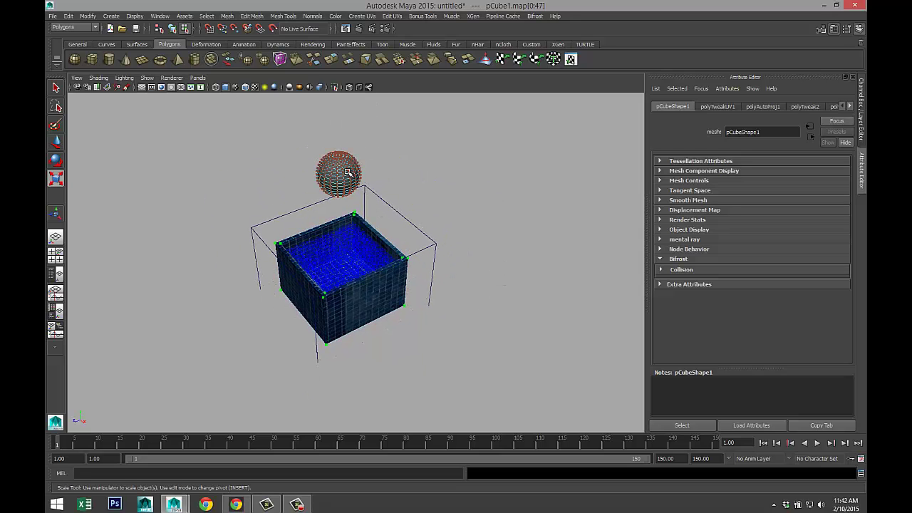
{"action": "right_click_drag", "start_coordinate": [344, 171], "coordinate": [376, 365]}
{"action": "left_click", "coordinate": [345, 172]}
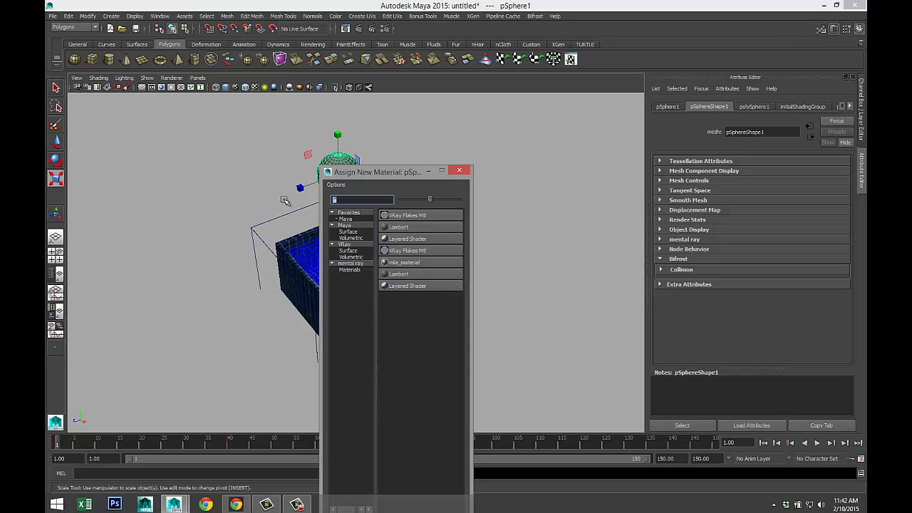
{"action": "type", "text": "mia"}
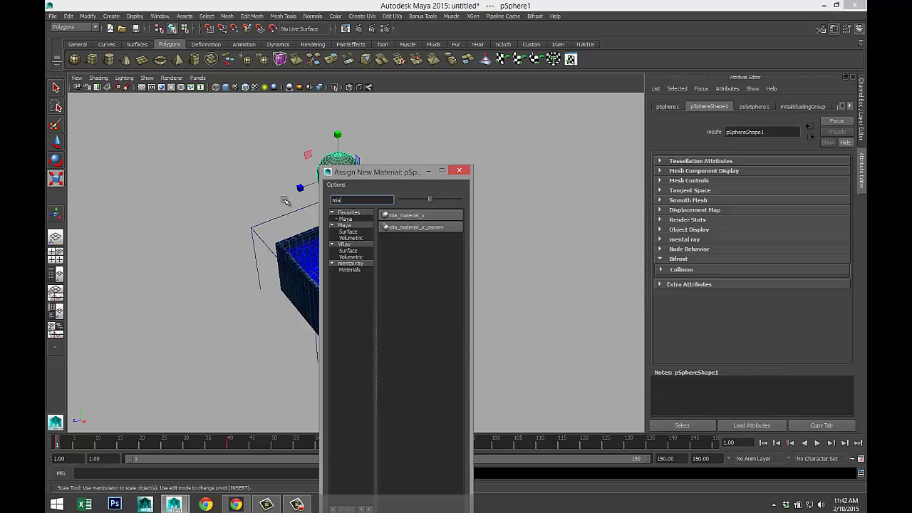
{"action": "left_click", "coordinate": [417, 216]}
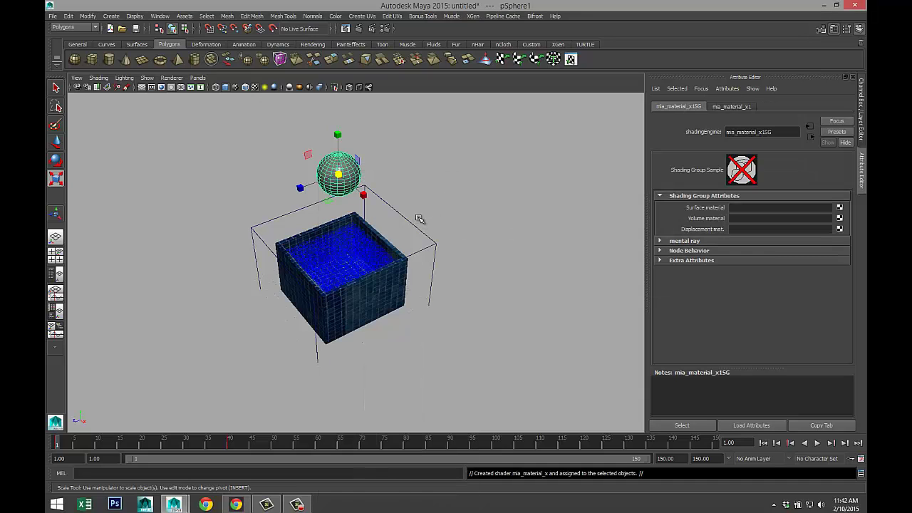
Replace the settings of the sphere's mia_material_x with the Chrome preset.
{"action": "left_click", "coordinate": [736, 108]}
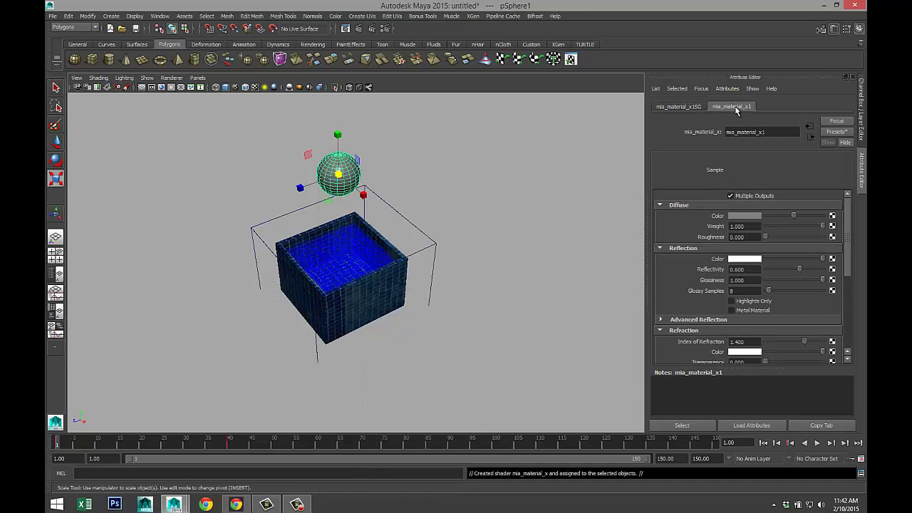
{"action": "left_click", "coordinate": [836, 132]}
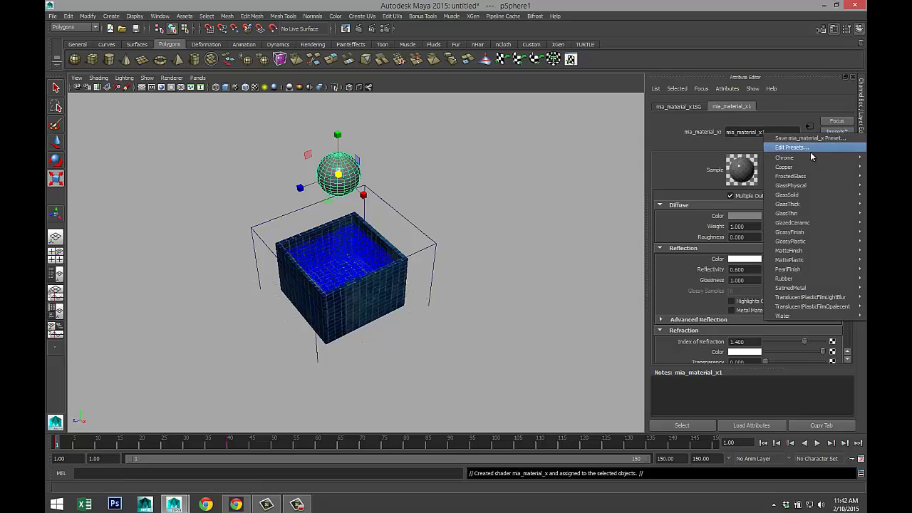
{"action": "mouse_move", "coordinate": [802, 167]}
{"action": "mouse_move", "coordinate": [781, 158]}
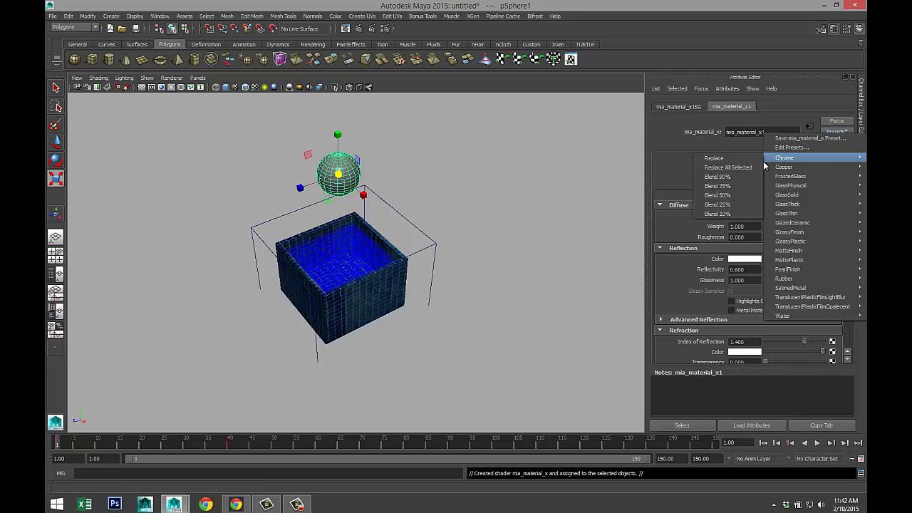
{"action": "left_click", "coordinate": [715, 158]}
Open the Render Settings at full size and set the renderer to mental ray.
{"action": "scroll", "coordinate": [504, 226], "scroll_direction": "down", "scroll_amount": 3}
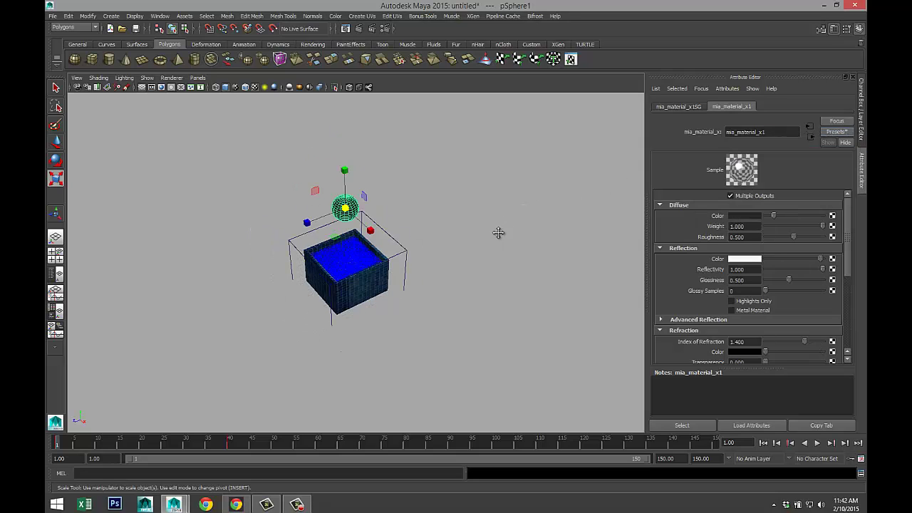
{"action": "left_click_drag", "start_coordinate": [493, 232], "coordinate": [502, 212], "text": "alt"}
{"action": "scroll", "coordinate": [503, 213], "scroll_direction": "up", "scroll_amount": 2}
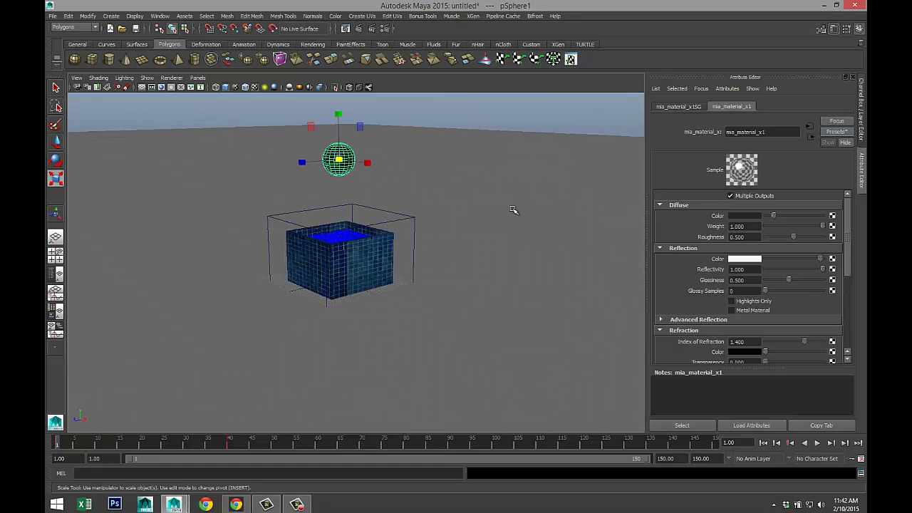
{"action": "left_click", "coordinate": [384, 30]}
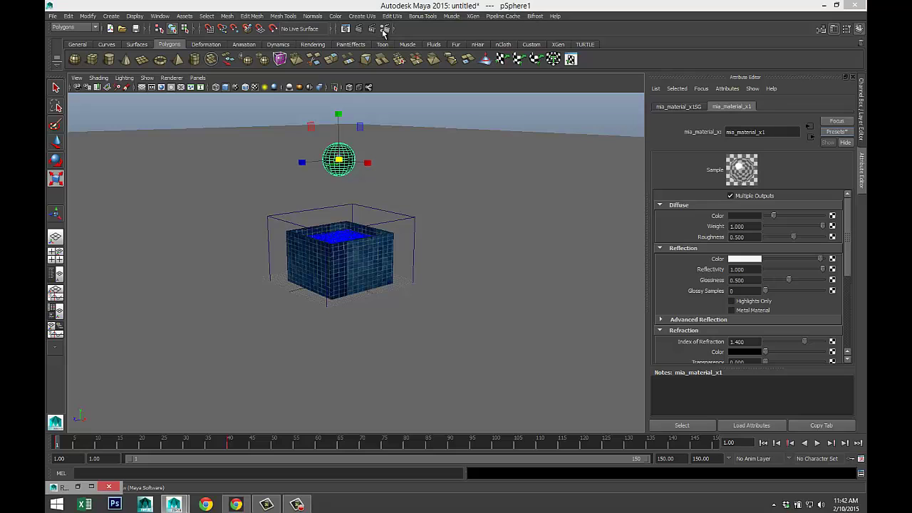
{"action": "left_click", "coordinate": [92, 487]}
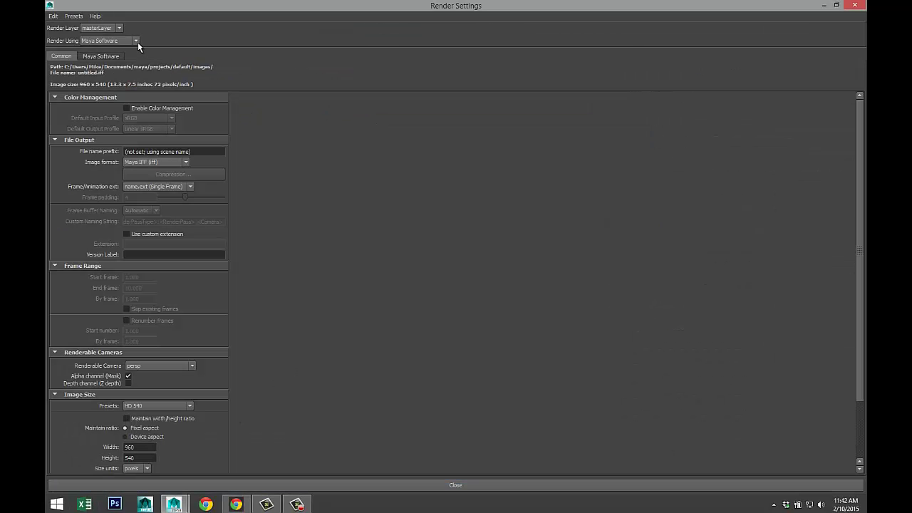
{"action": "left_click", "coordinate": [136, 40]}
{"action": "left_click", "coordinate": [130, 69]}
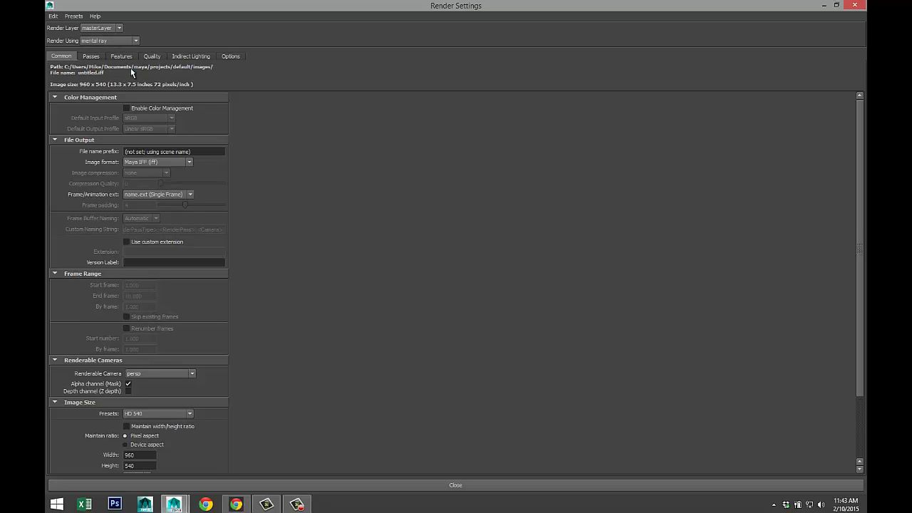
Create Image Based Lighting and enable Global Illumination, Final Gathering and Caustics for indirect lighting.
{"action": "left_click", "coordinate": [203, 56]}
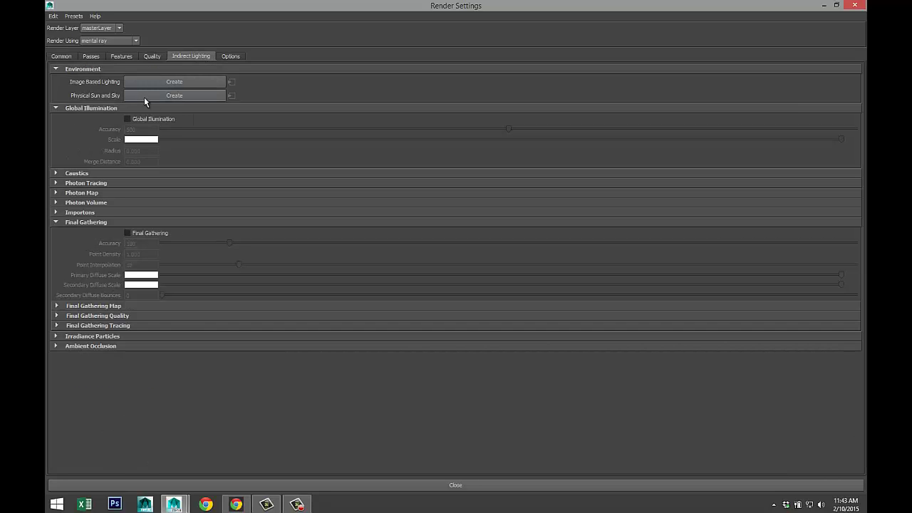
{"action": "left_click", "coordinate": [184, 81]}
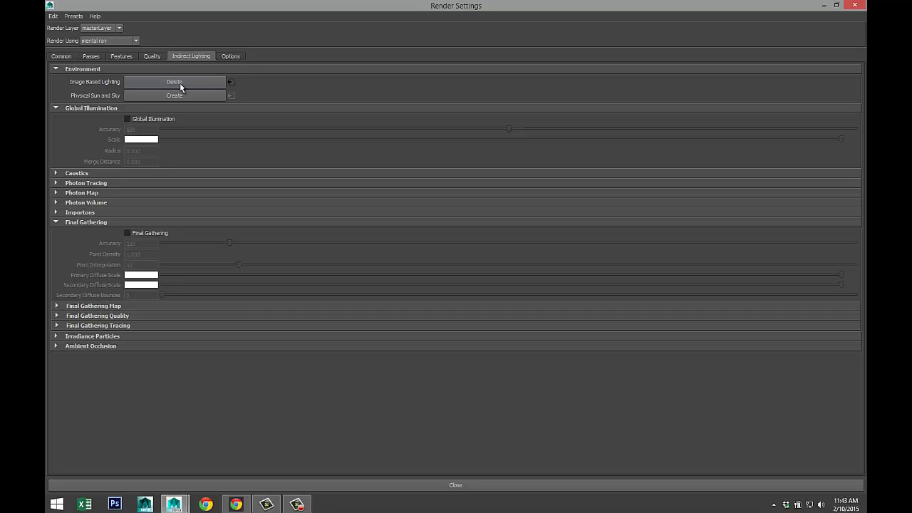
{"action": "left_click", "coordinate": [128, 120]}
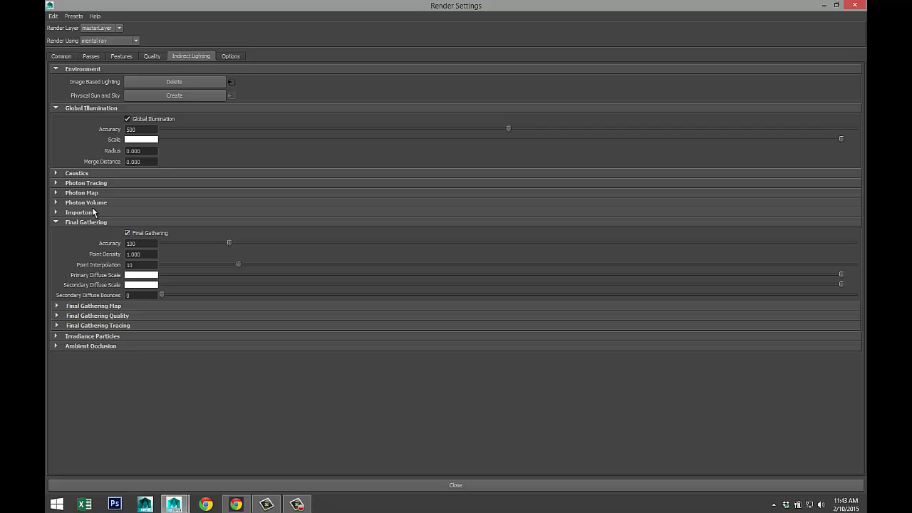
{"action": "left_click", "coordinate": [56, 174]}
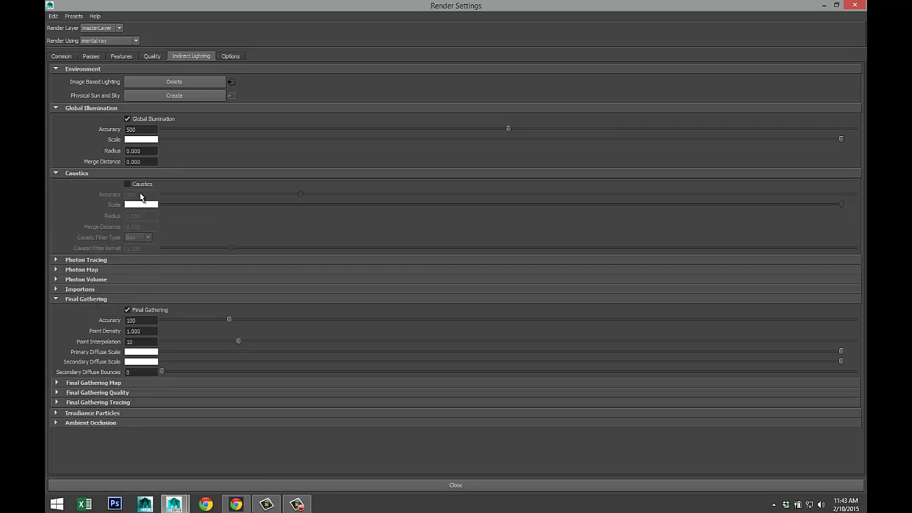
{"action": "left_click", "coordinate": [128, 186]}
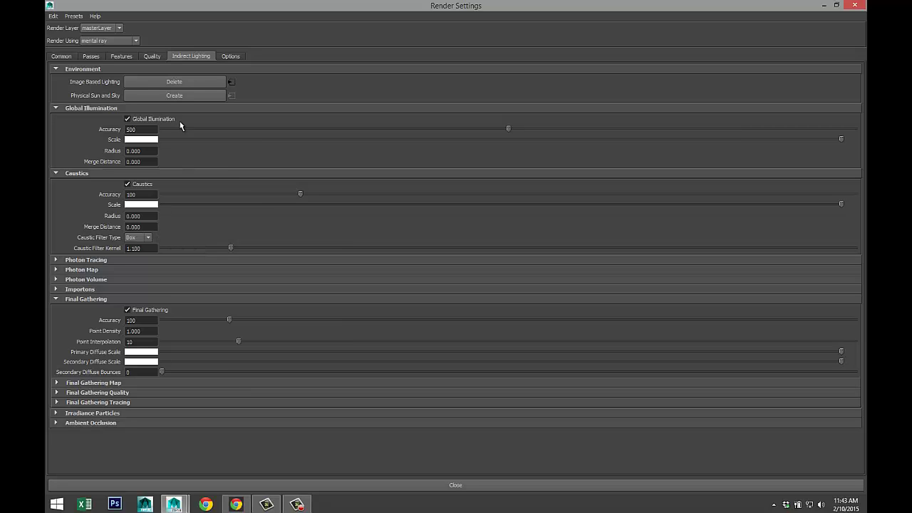
Raise the Unified Sampling quality to 1.50 and expand the Raytracing settings.
{"action": "left_click", "coordinate": [152, 55]}
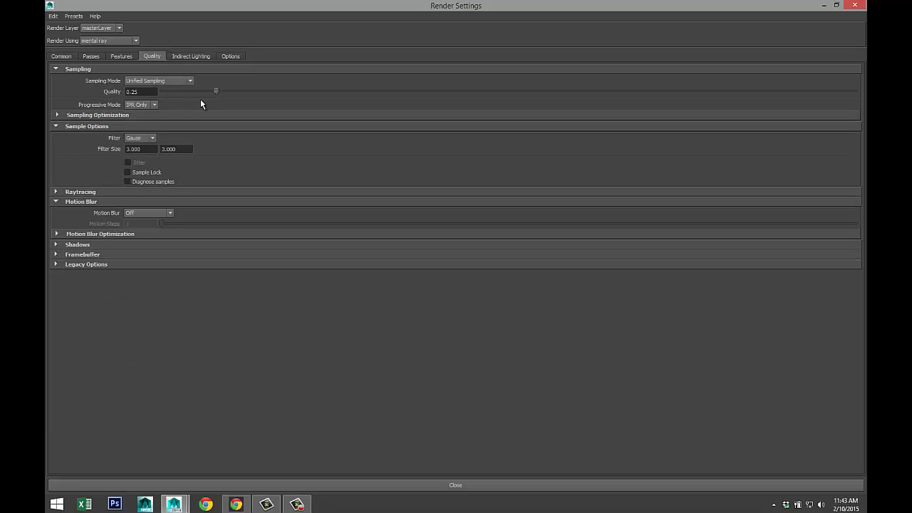
{"action": "left_click_drag", "start_coordinate": [217, 91], "coordinate": [629, 103]}
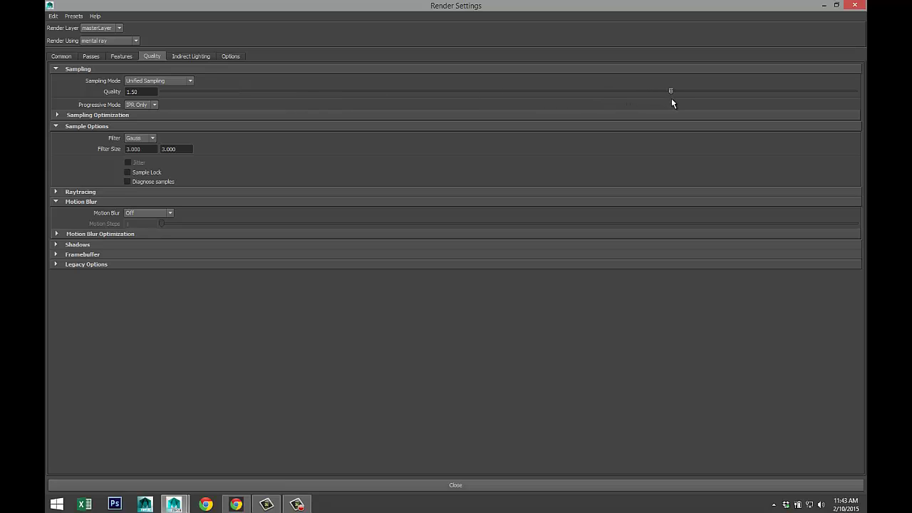
{"action": "left_click", "coordinate": [57, 193]}
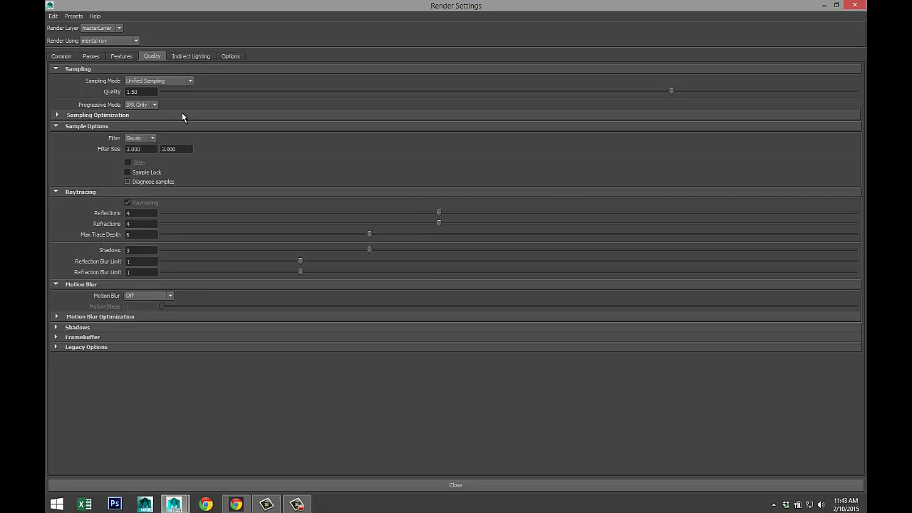
Set the render image size to the HD 1080 preset and minimize the Render Settings.
{"action": "left_click", "coordinate": [71, 58]}
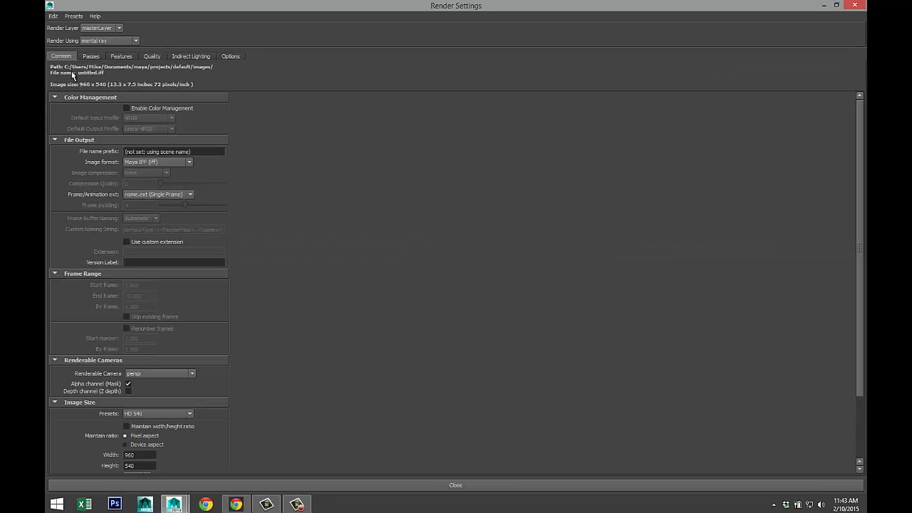
{"action": "scroll", "coordinate": [219, 321], "scroll_direction": "down", "scroll_amount": 3}
{"action": "left_click", "coordinate": [190, 335]}
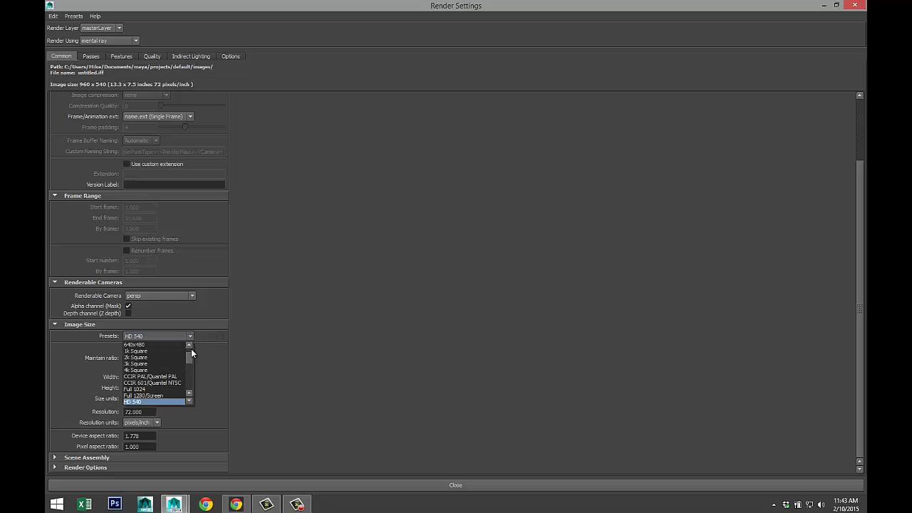
{"action": "left_click", "coordinate": [172, 402]}
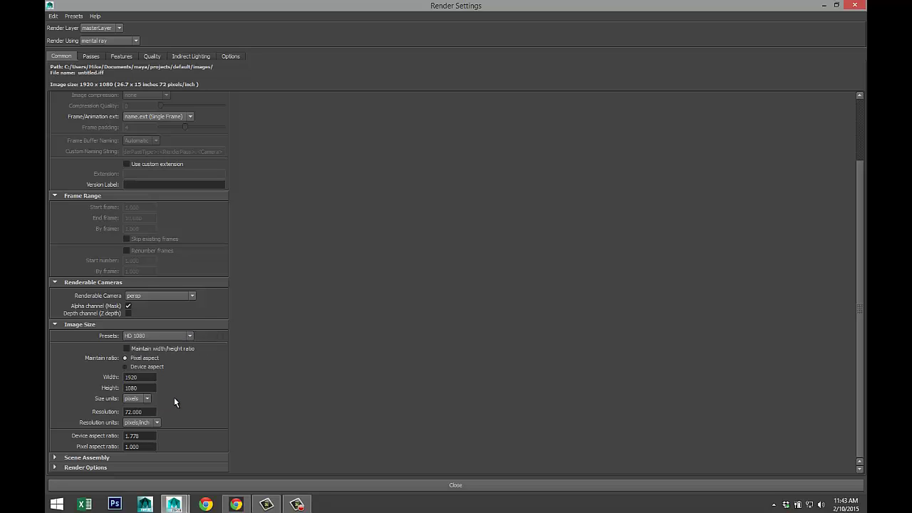
{"action": "left_click", "coordinate": [825, 6]}
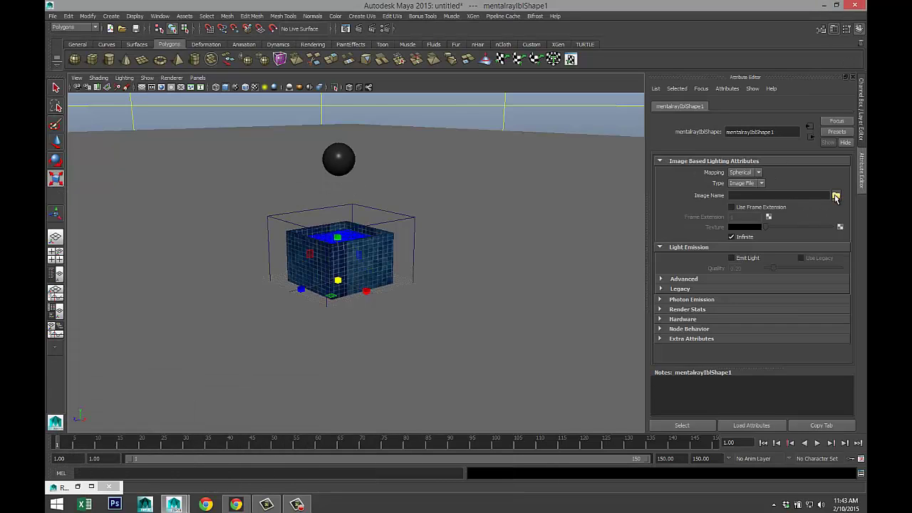
Load Sky 1.hdr from the Documents\maya\HDRI folder as the image for the image-based lighting.
{"action": "left_click", "coordinate": [837, 197]}
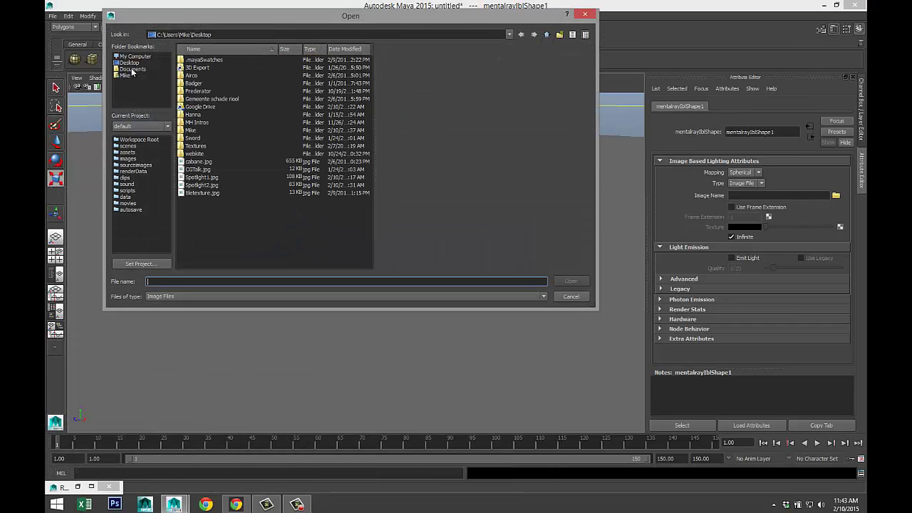
{"action": "left_click", "coordinate": [131, 68]}
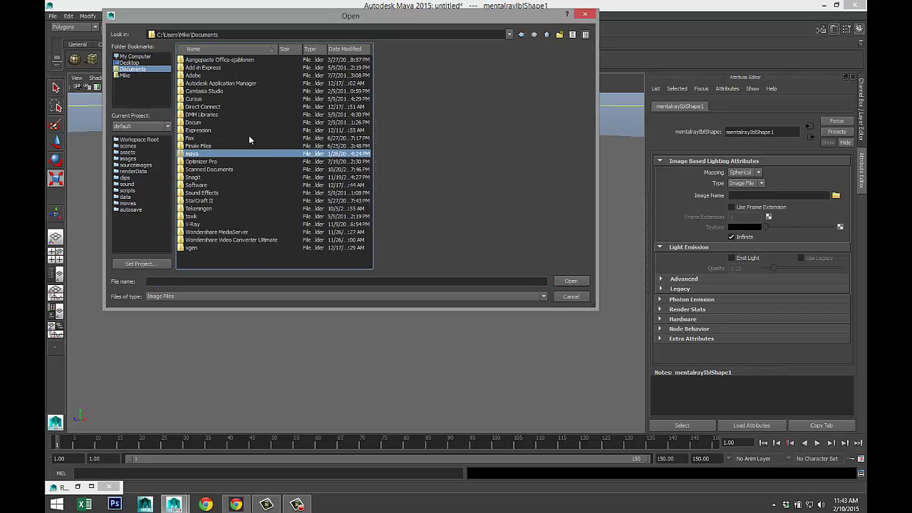
{"action": "double_click", "coordinate": [192, 154]}
{"action": "double_click", "coordinate": [193, 99]}
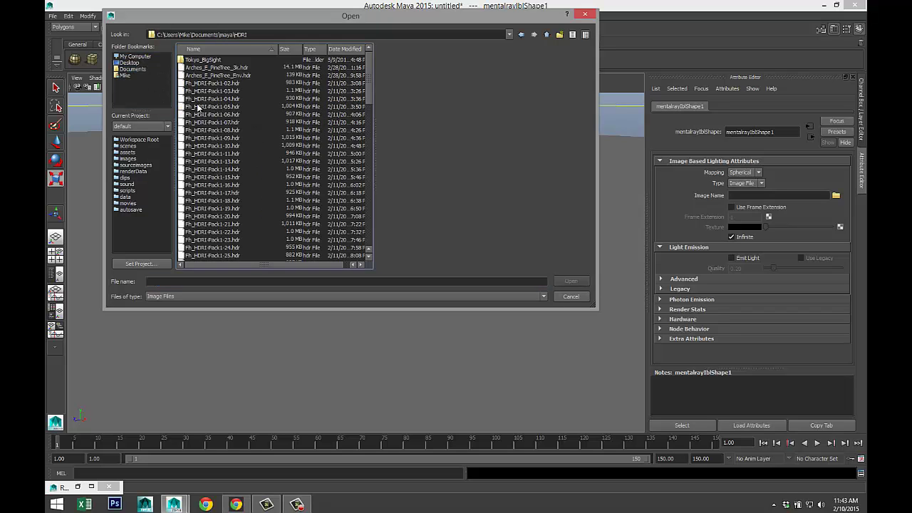
{"action": "scroll", "coordinate": [270, 165], "scroll_direction": "down", "scroll_amount": 15}
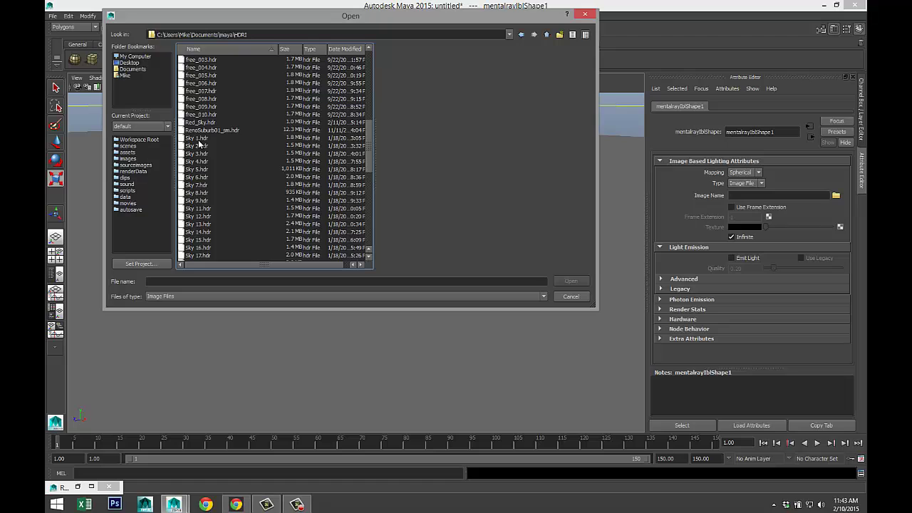
{"action": "scroll", "coordinate": [214, 146], "scroll_direction": "up", "scroll_amount": 2}
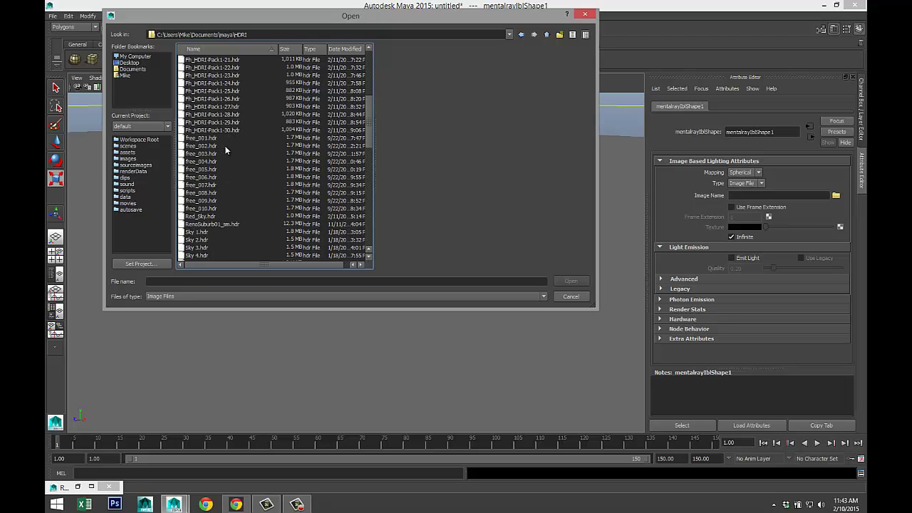
{"action": "left_click", "coordinate": [198, 185]}
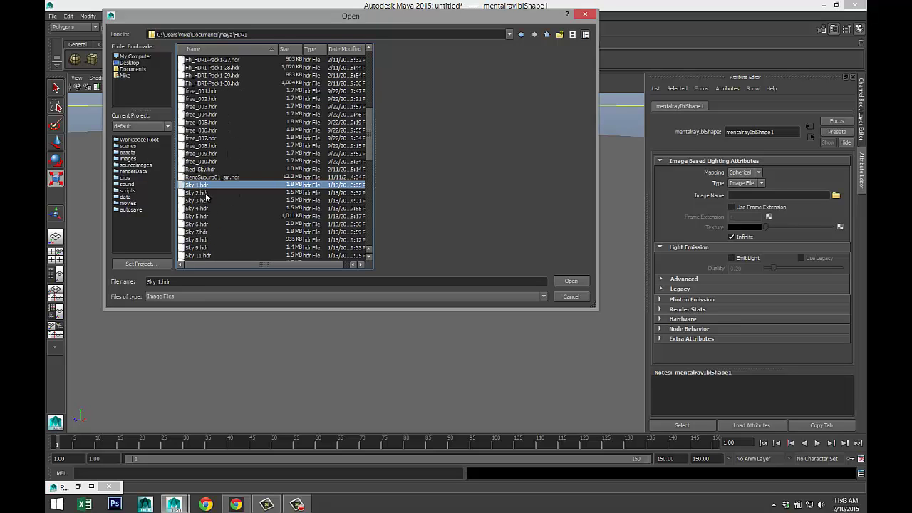
{"action": "left_click", "coordinate": [571, 284]}
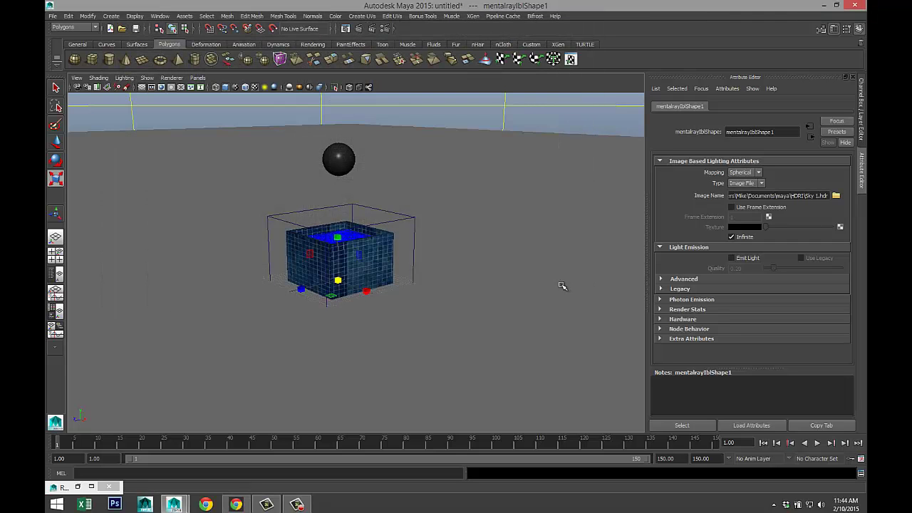
{"action": "scroll", "coordinate": [513, 267], "scroll_direction": "up", "scroll_amount": 5}
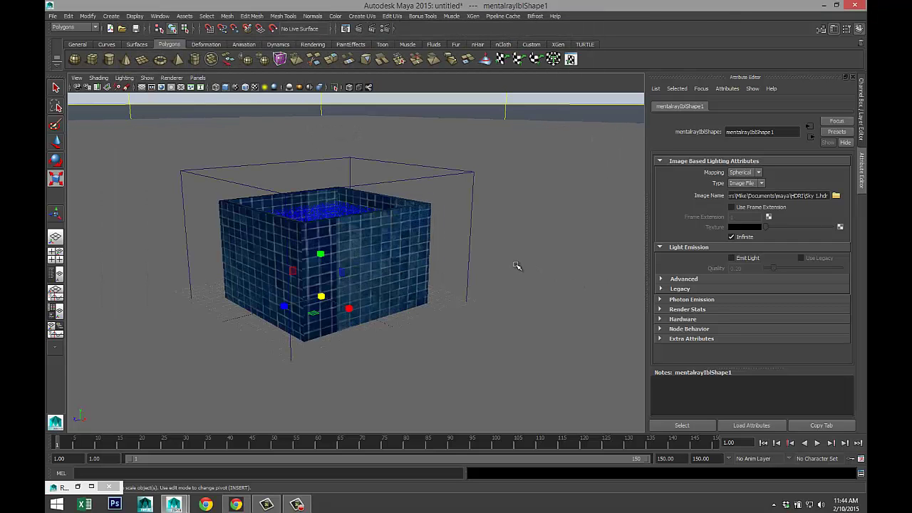
{"action": "scroll", "coordinate": [526, 277], "scroll_direction": "down", "scroll_amount": 8}
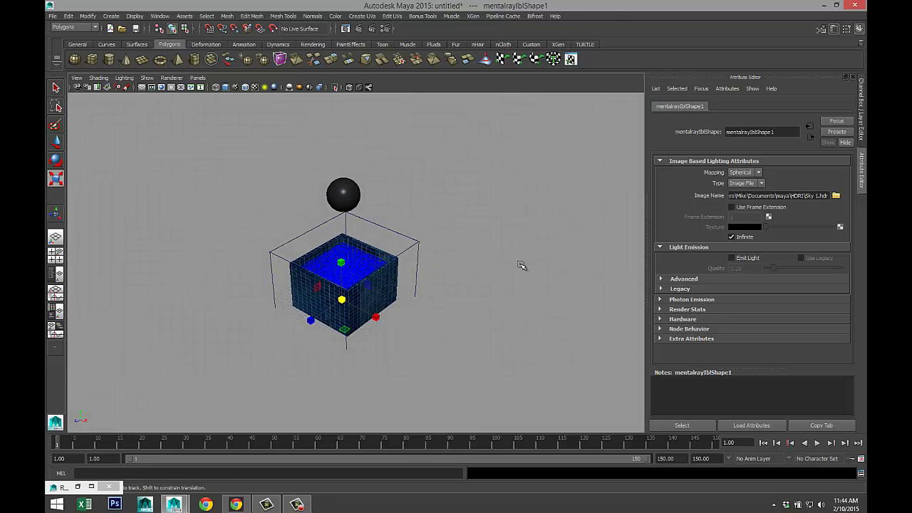
{"action": "scroll", "coordinate": [521, 265], "scroll_direction": "up", "scroll_amount": 4}
{"action": "middle_click_drag", "start_coordinate": [513, 241], "coordinate": [520, 259], "text": "alt"}
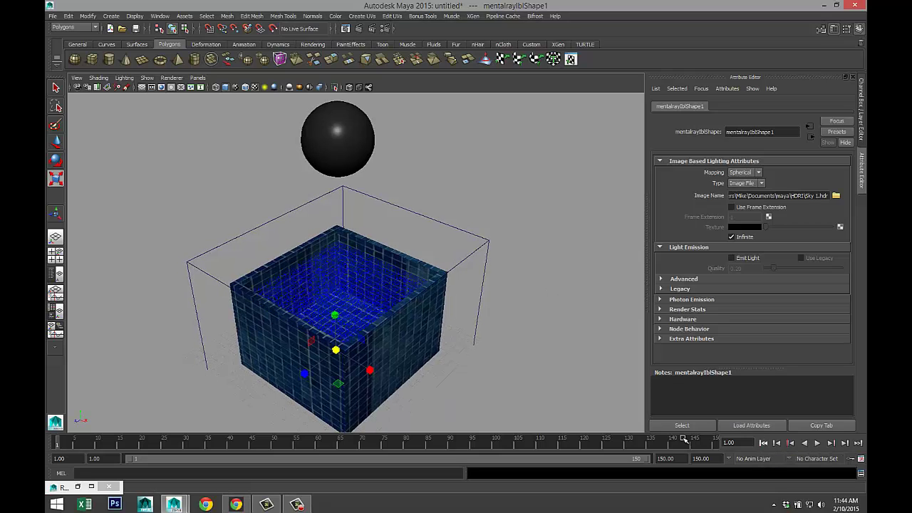
{"action": "key", "text": "f"}
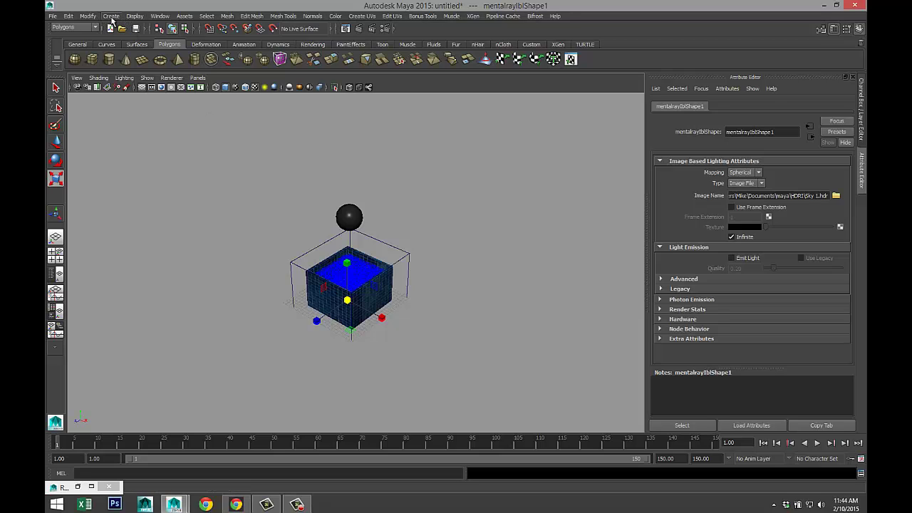
Create a point light, move it up and out beside the tiled box, and light the viewport with the scene lights.
{"action": "left_click", "coordinate": [111, 16]}
{"action": "mouse_move", "coordinate": [120, 57]}
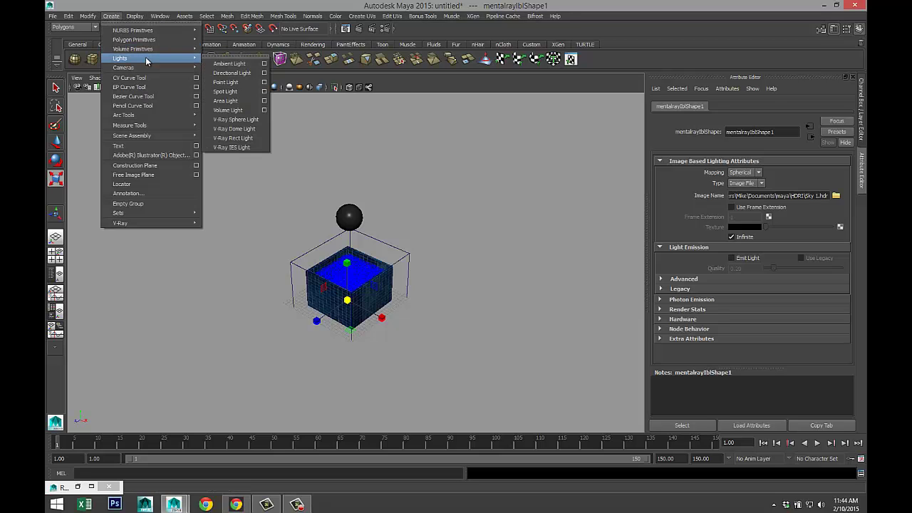
{"action": "left_click", "coordinate": [226, 82]}
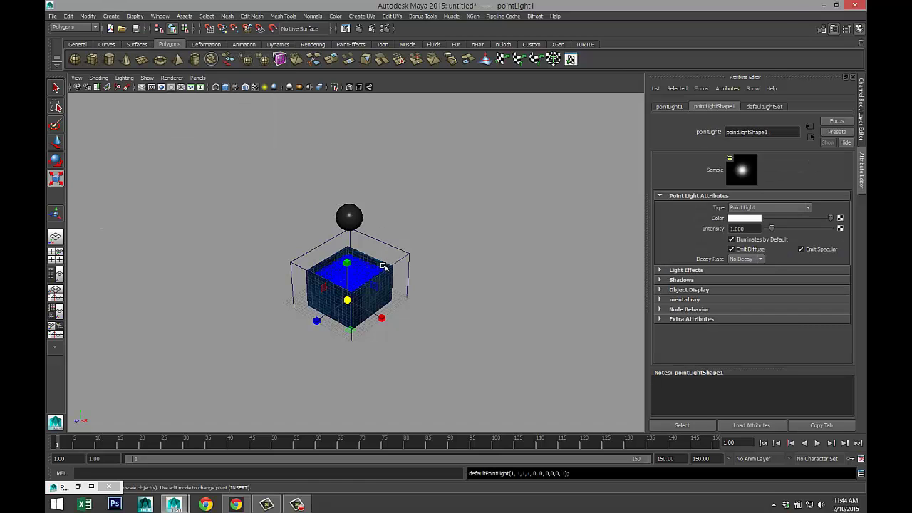
{"action": "key", "text": "w"}
{"action": "middle_click_drag", "start_coordinate": [347, 191], "coordinate": [350, 165]}
{"action": "left_click_drag", "start_coordinate": [391, 227], "coordinate": [497, 277]}
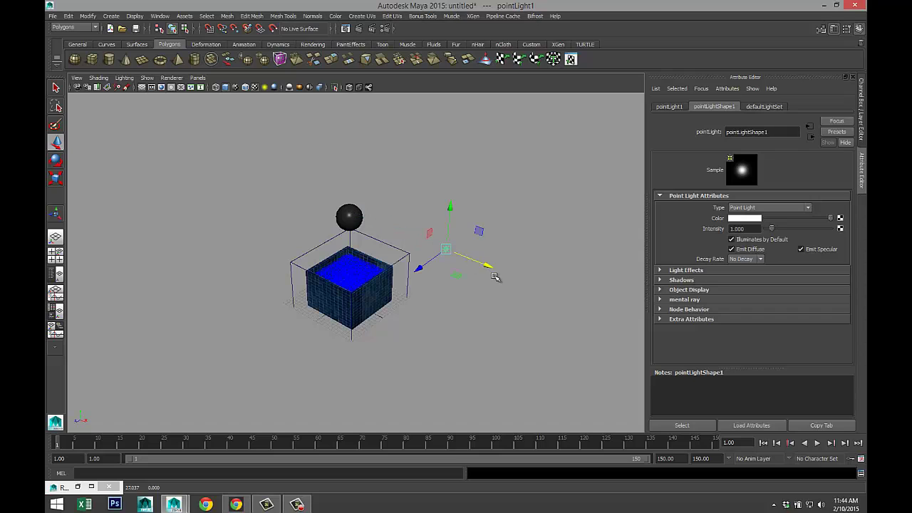
{"action": "key", "text": "7"}
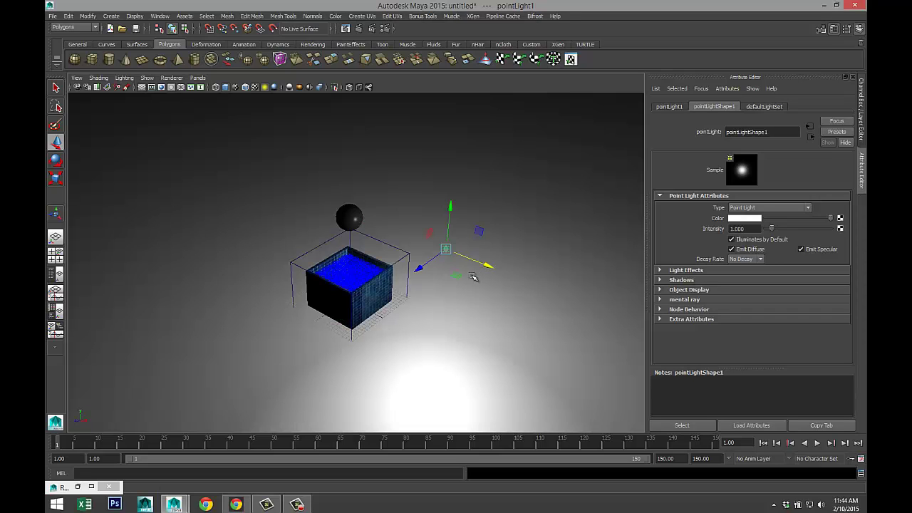
{"action": "left_click_drag", "start_coordinate": [457, 227], "coordinate": [470, 212]}
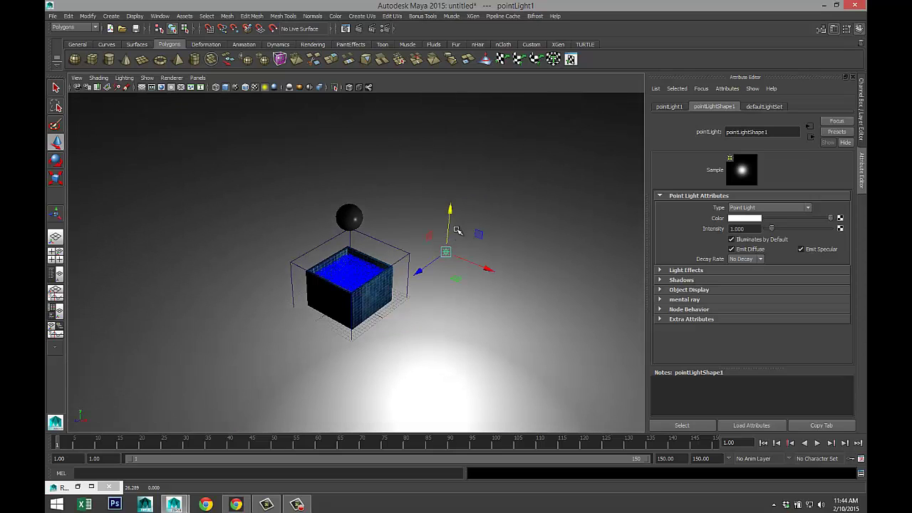
Play the sphere splash simulation with the view framed closely on the tiled box.
{"action": "scroll", "coordinate": [417, 290], "scroll_direction": "up", "scroll_amount": 5}
{"action": "scroll", "coordinate": [417, 290], "scroll_direction": "up", "scroll_amount": 3}
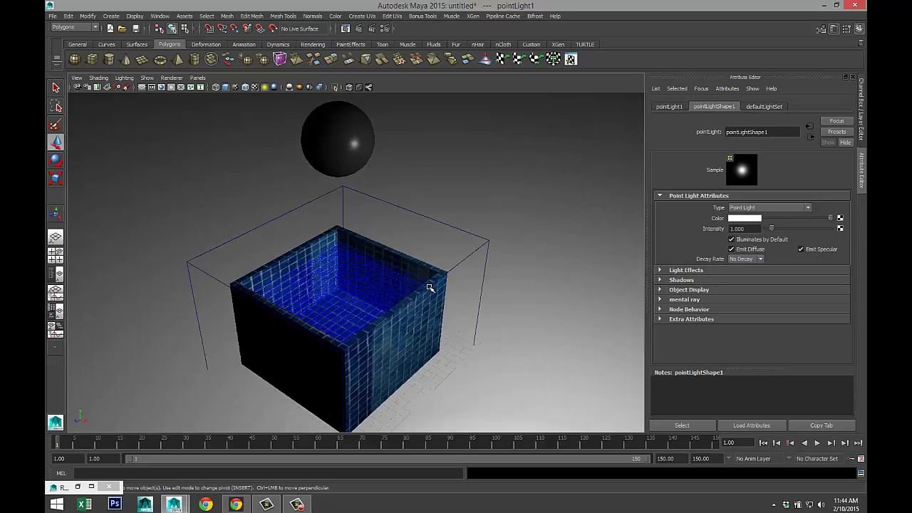
{"action": "middle_click_drag", "start_coordinate": [427, 287], "coordinate": [434, 279], "text": "alt"}
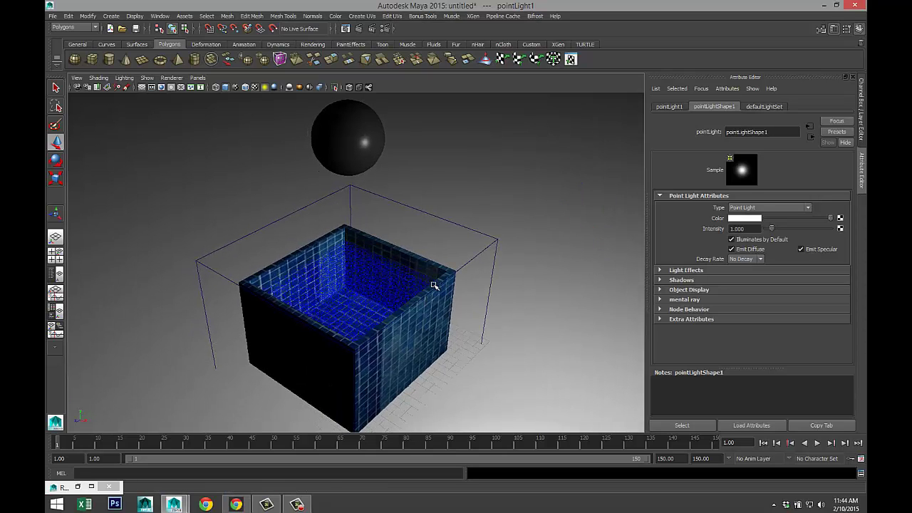
{"action": "left_click", "coordinate": [819, 444]}
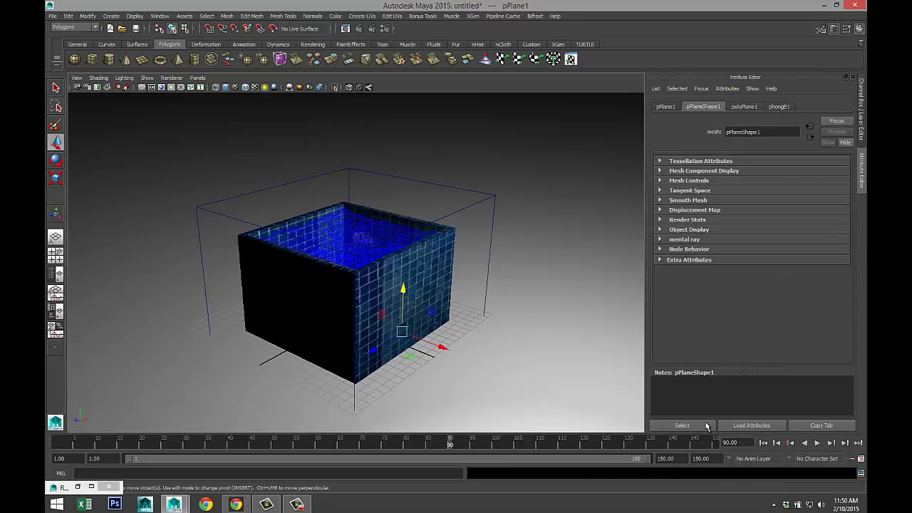
{"action": "mouse_move", "coordinate": [318, 506]}
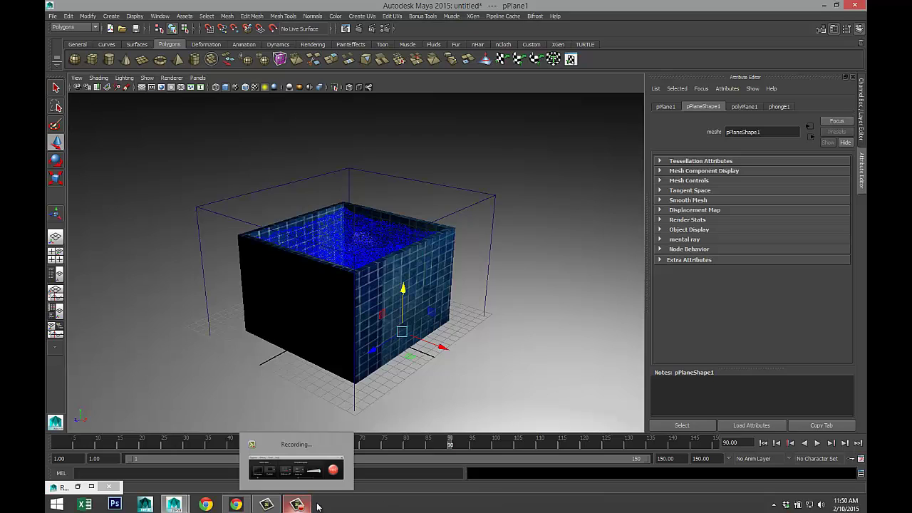
Replay the simulation to frame 63 and render that frame with mental ray.
{"action": "left_click", "coordinate": [819, 444]}
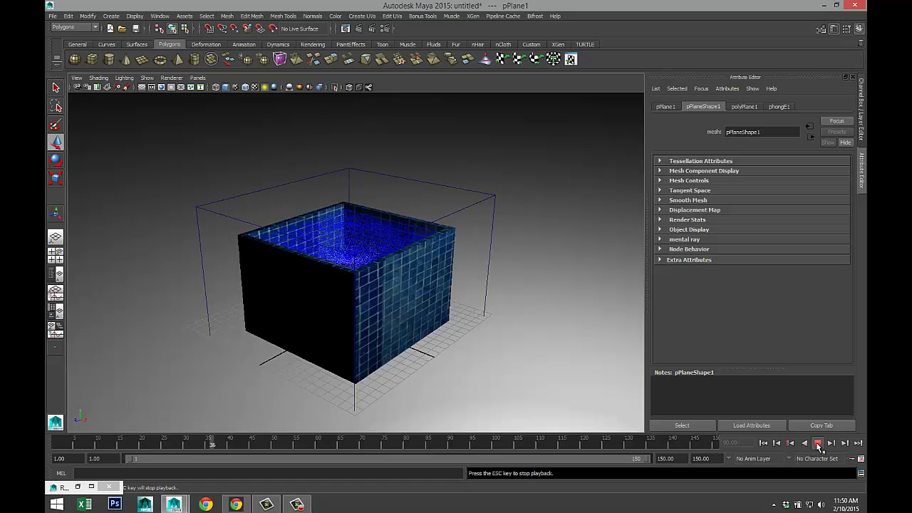
{"action": "left_click", "coordinate": [819, 443]}
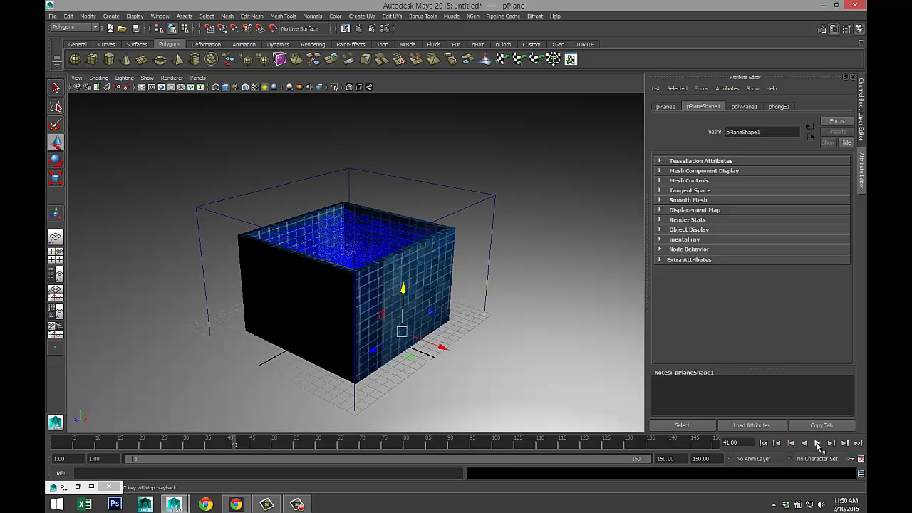
{"action": "left_click", "coordinate": [818, 444]}
{"action": "left_click", "coordinate": [818, 443]}
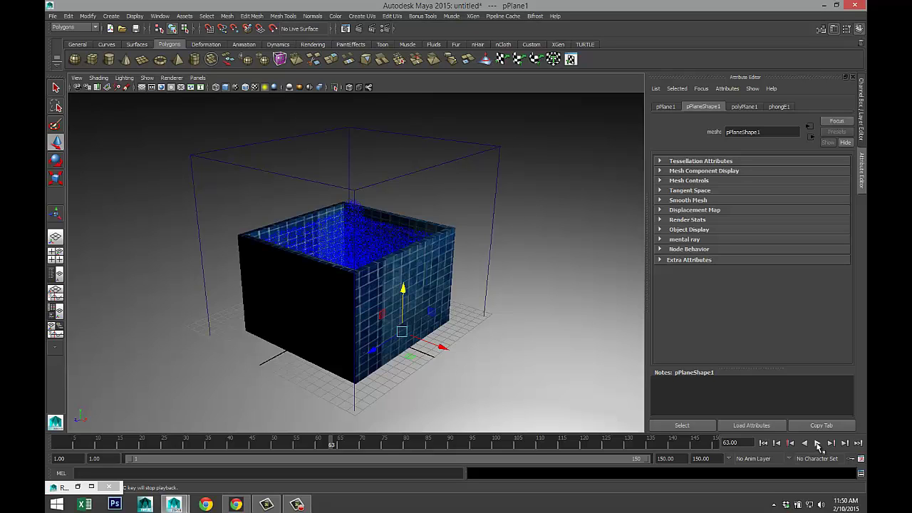
{"action": "left_click", "coordinate": [360, 28]}
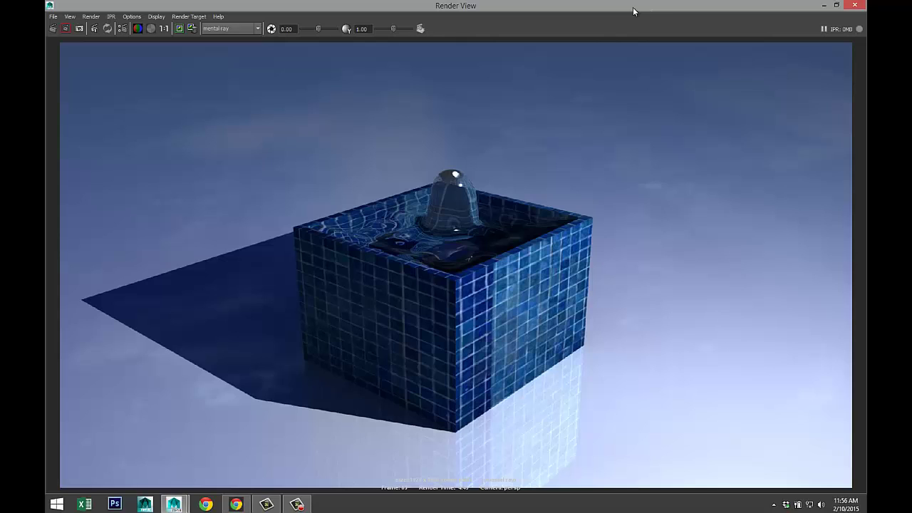
{"action": "left_click", "coordinate": [824, 5]}
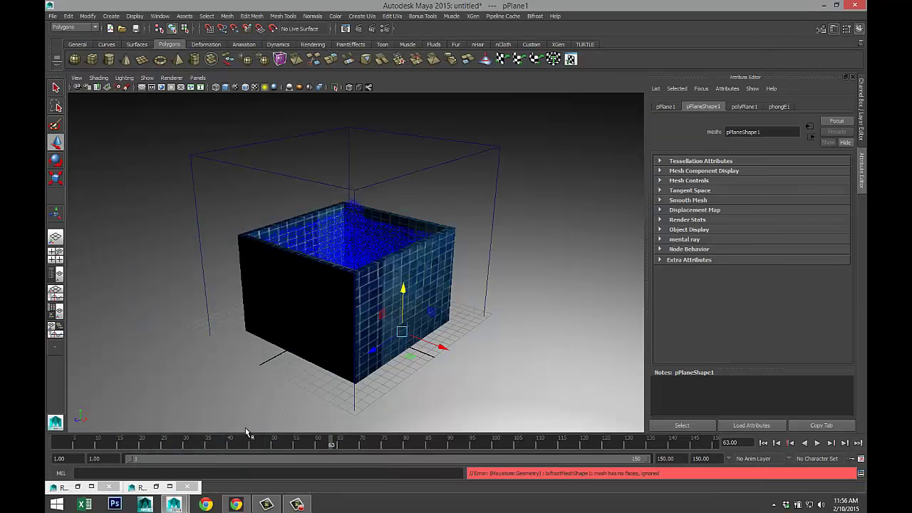
{"action": "mouse_move", "coordinate": [330, 445]}
{"action": "left_mouse_down"}
{"action": "mouse_move", "coordinate": [137, 444]}
{"action": "mouse_move", "coordinate": [173, 448]}
{"action": "left_mouse_up"}
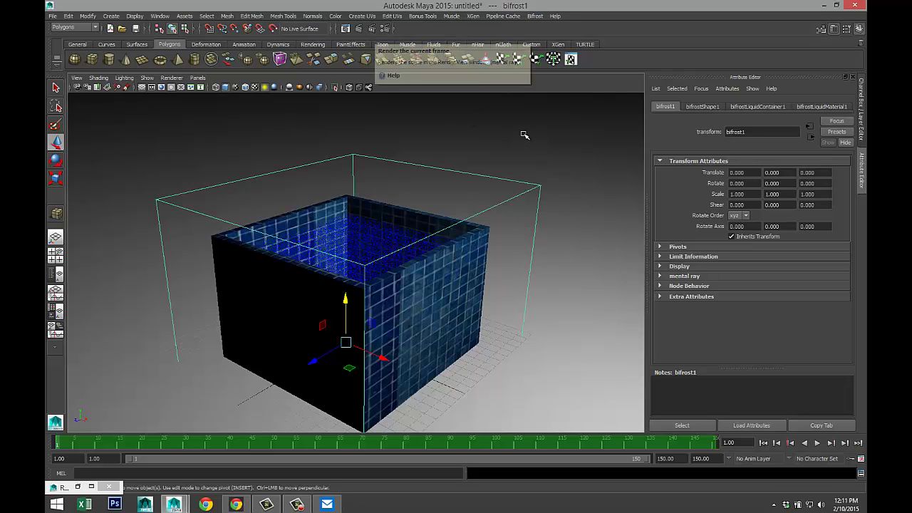
Select the animated cube suspended above the box and examine its placement relative to the liquid from several angles.
{"action": "scroll", "coordinate": [523, 139], "scroll_direction": "down", "scroll_amount": 5}
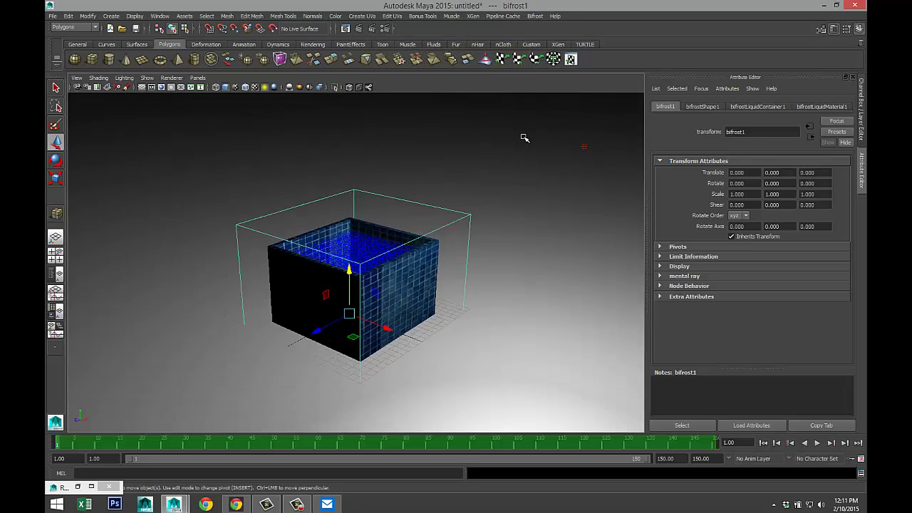
{"action": "left_click_drag", "start_coordinate": [507, 160], "coordinate": [517, 238], "text": "alt"}
{"action": "scroll", "coordinate": [415, 209], "scroll_direction": "up", "scroll_amount": 3}
{"action": "left_click", "coordinate": [400, 211]}
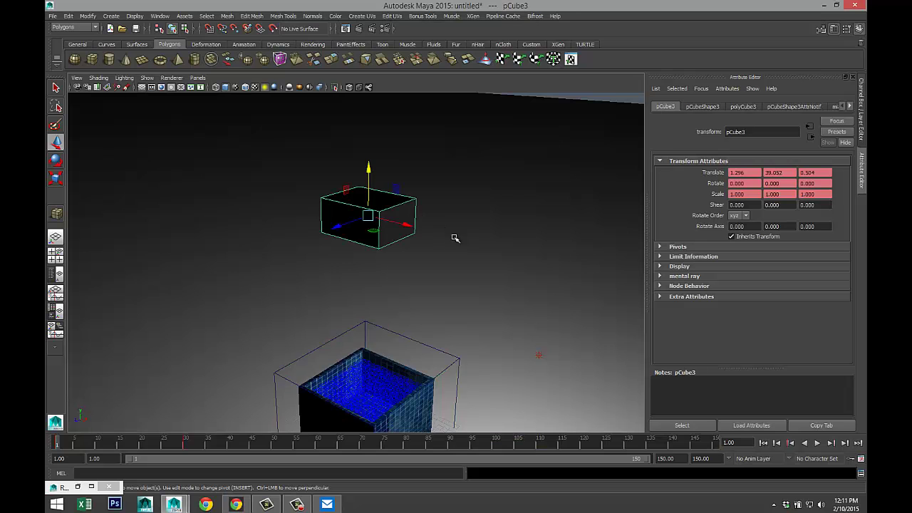
{"action": "left_click_drag", "start_coordinate": [458, 241], "coordinate": [458, 195], "text": "alt"}
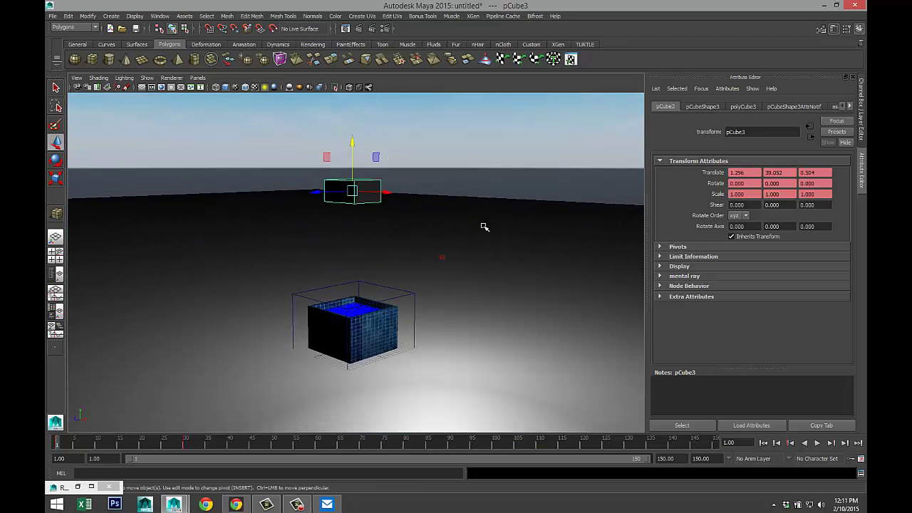
{"action": "mouse_move", "coordinate": [485, 226]}
{"action": "left_mouse_down", "text": "alt"}
{"action": "mouse_move", "coordinate": [477, 179]}
{"action": "mouse_move", "coordinate": [478, 206]}
{"action": "mouse_move", "coordinate": [493, 216]}
{"action": "left_mouse_up", "text": "alt"}
{"action": "scroll", "coordinate": [497, 217], "scroll_direction": "up", "scroll_amount": 10}
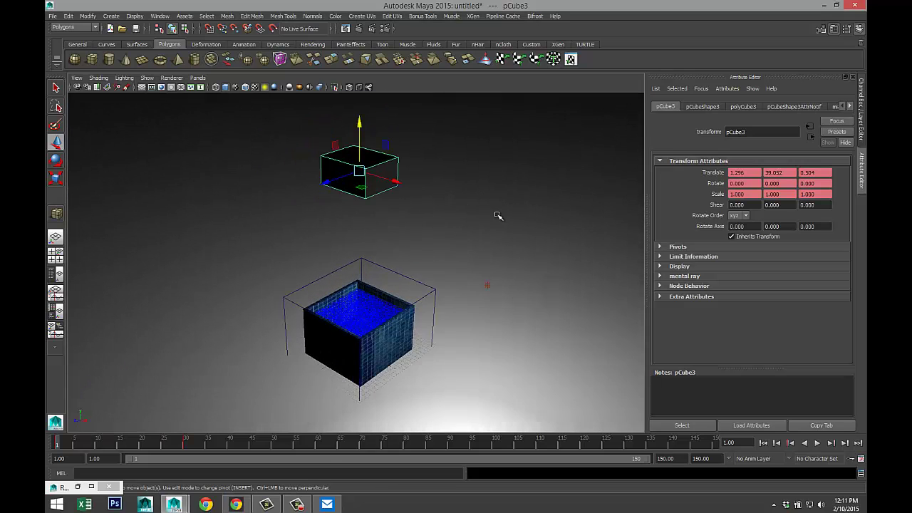
{"action": "scroll", "coordinate": [502, 221], "scroll_direction": "down", "scroll_amount": 8}
{"action": "left_click_drag", "start_coordinate": [495, 188], "coordinate": [496, 186], "text": "alt"}
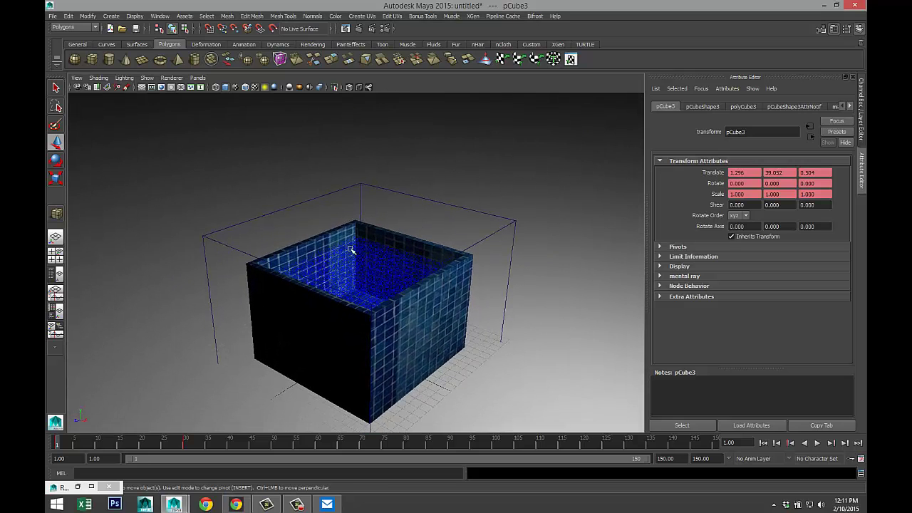
Play the cube splash simulation and set the current frame to 29, keeping the tall splash in view.
{"action": "left_click", "coordinate": [818, 443]}
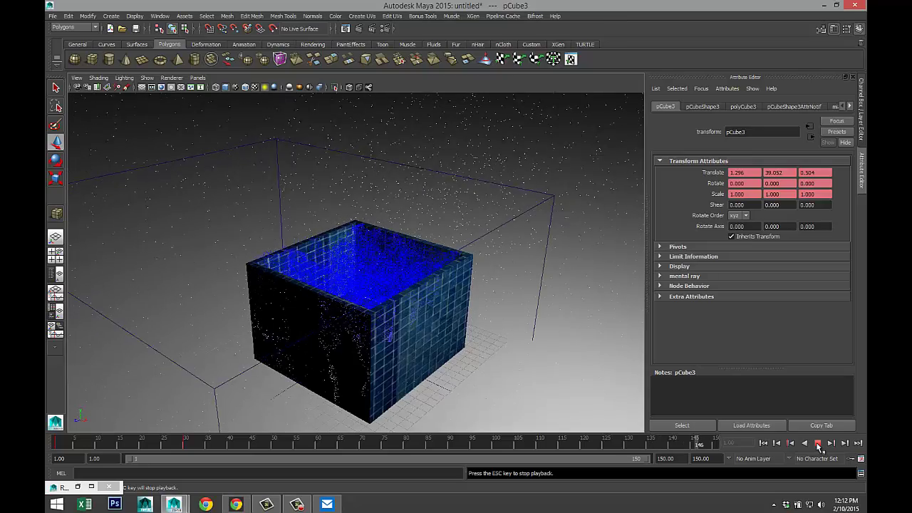
{"action": "left_click", "coordinate": [818, 443]}
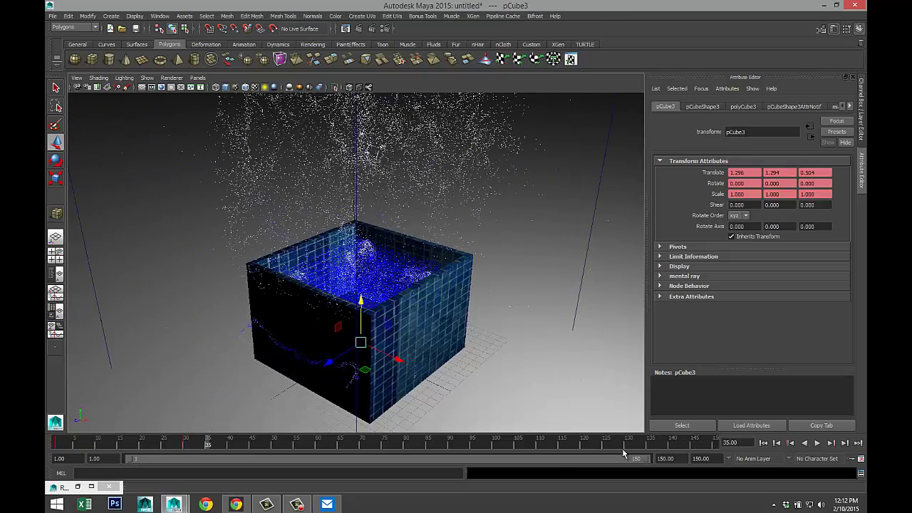
{"action": "mouse_move", "coordinate": [207, 446]}
{"action": "left_mouse_down"}
{"action": "mouse_move", "coordinate": [163, 450]}
{"action": "mouse_move", "coordinate": [178, 454]}
{"action": "left_mouse_up"}
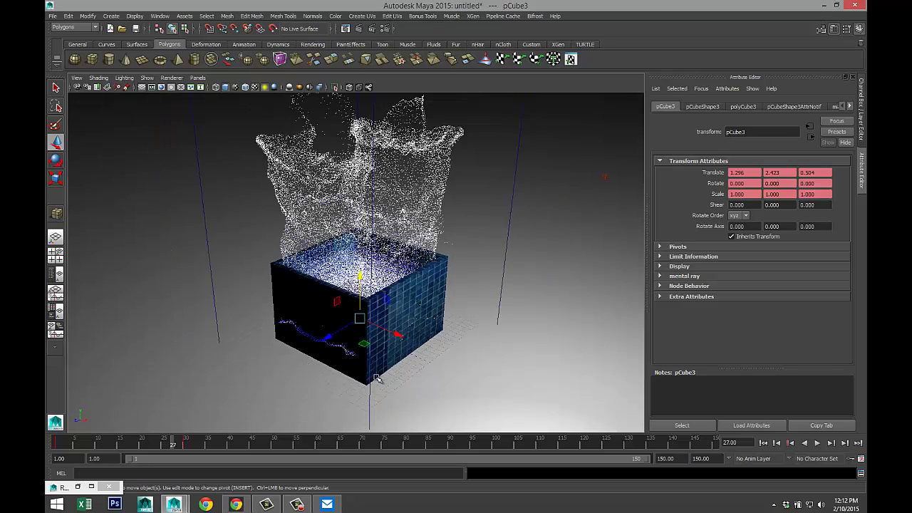
{"action": "middle_click_drag", "start_coordinate": [397, 393], "coordinate": [398, 428], "text": "alt"}
{"action": "right_click_drag", "start_coordinate": [411, 412], "coordinate": [410, 406], "text": "alt"}
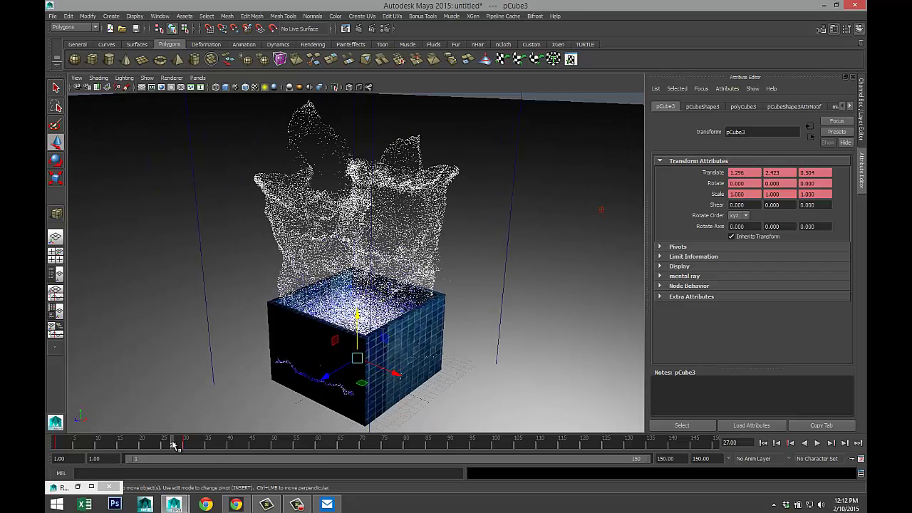
{"action": "left_click_drag", "start_coordinate": [173, 445], "coordinate": [182, 445]}
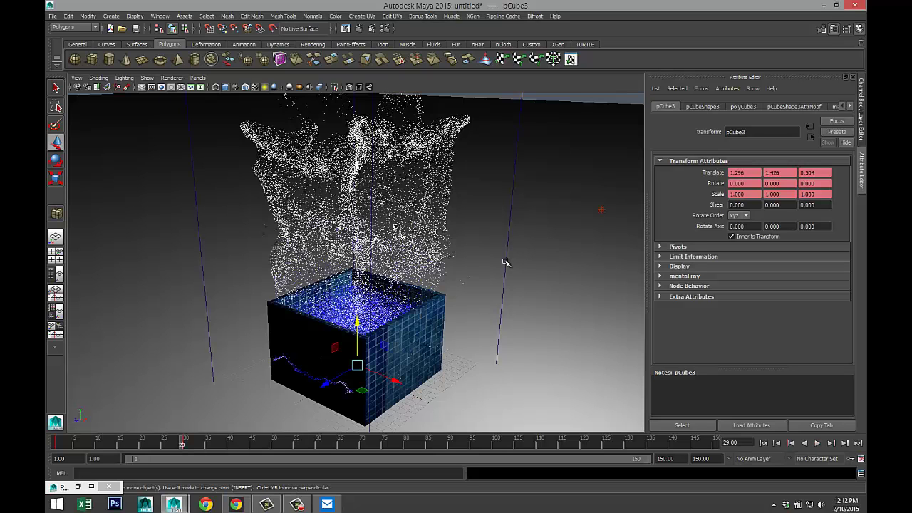
Show the resolution gate, frame the splash and box within it, and render frame 29.
{"action": "left_click_drag", "start_coordinate": [503, 260], "coordinate": [507, 271], "text": "alt"}
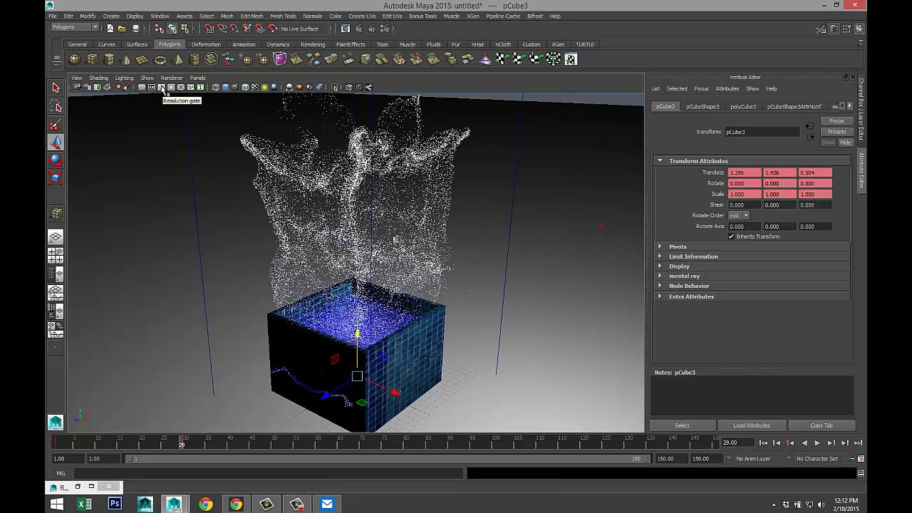
{"action": "left_click", "coordinate": [163, 88]}
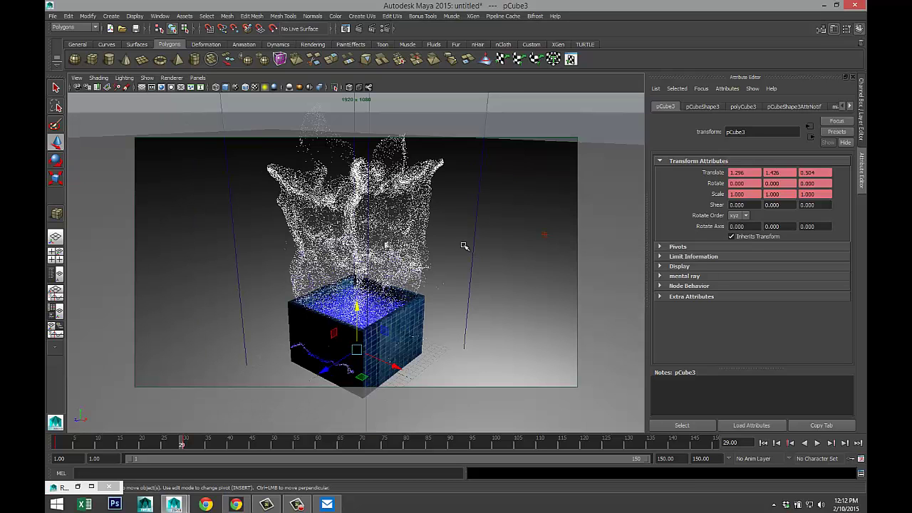
{"action": "mouse_move", "coordinate": [461, 249]}
{"action": "left_mouse_down", "text": "alt"}
{"action": "mouse_move", "coordinate": [464, 263]}
{"action": "mouse_move", "coordinate": [465, 252]}
{"action": "left_mouse_up", "text": "alt"}
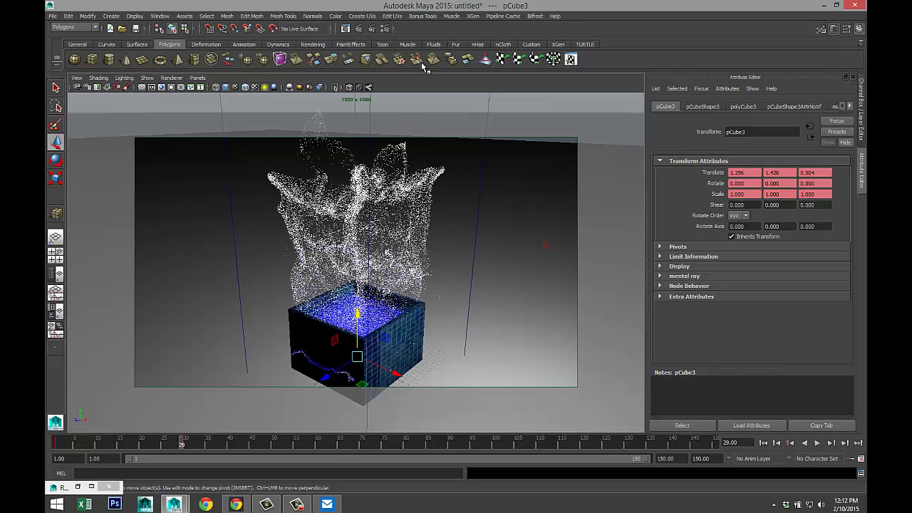
{"action": "left_click", "coordinate": [358, 30]}
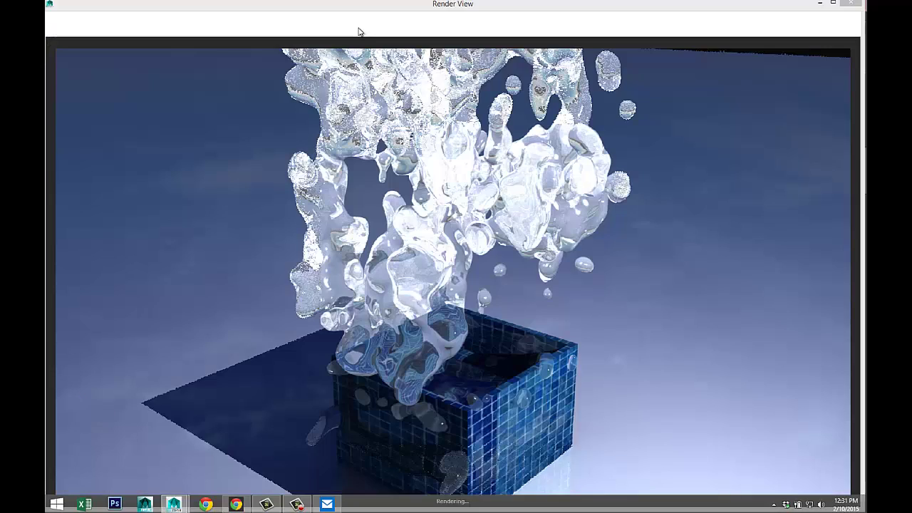